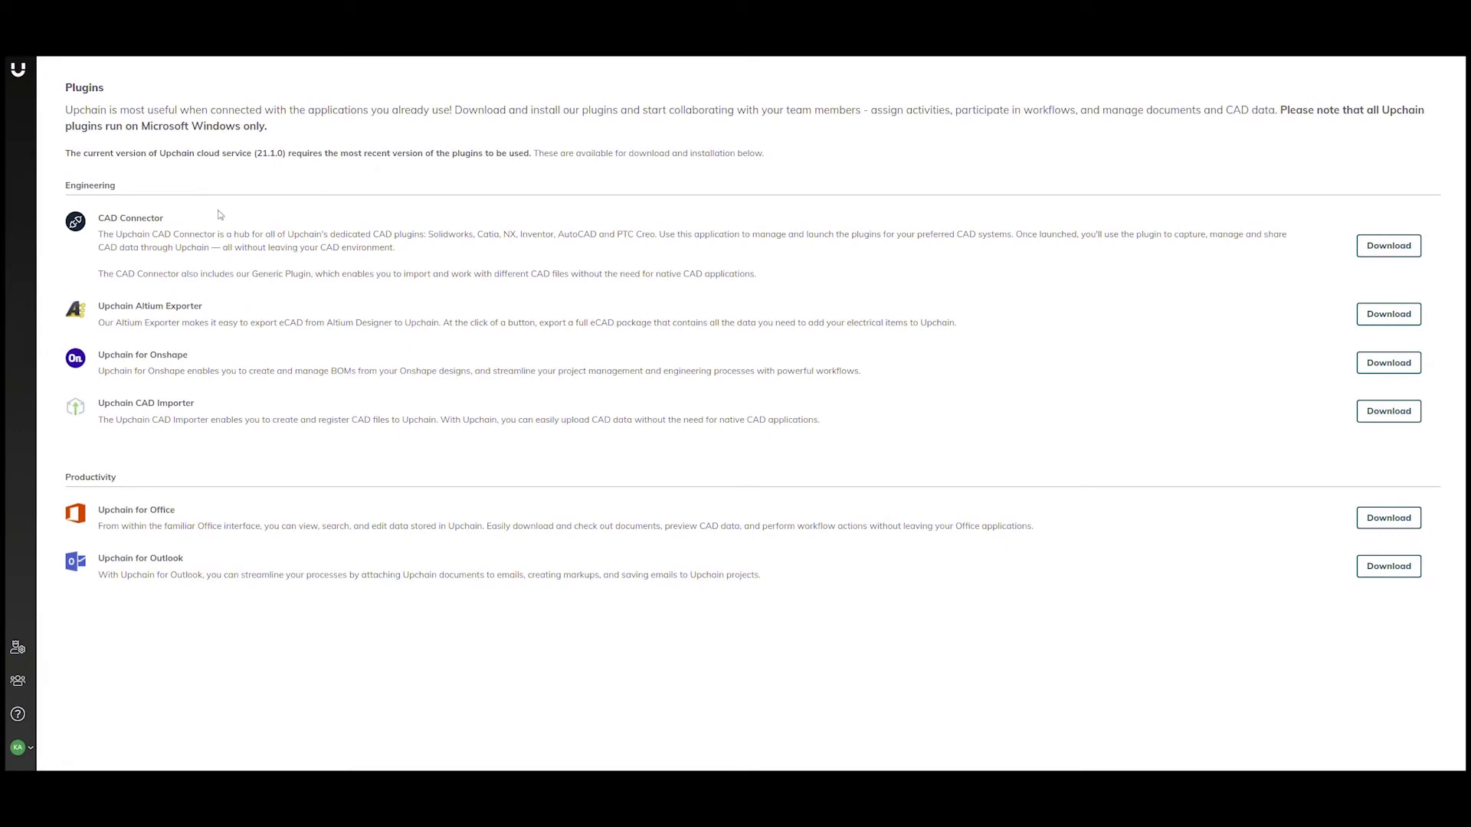
# - Open the 12794 - V12 Engine project dashboard from the Upchain favorites
pyautogui.moveTo(145, 234); pyautogui.dragTo(665, 234)
pyautogui.click(476, 299)
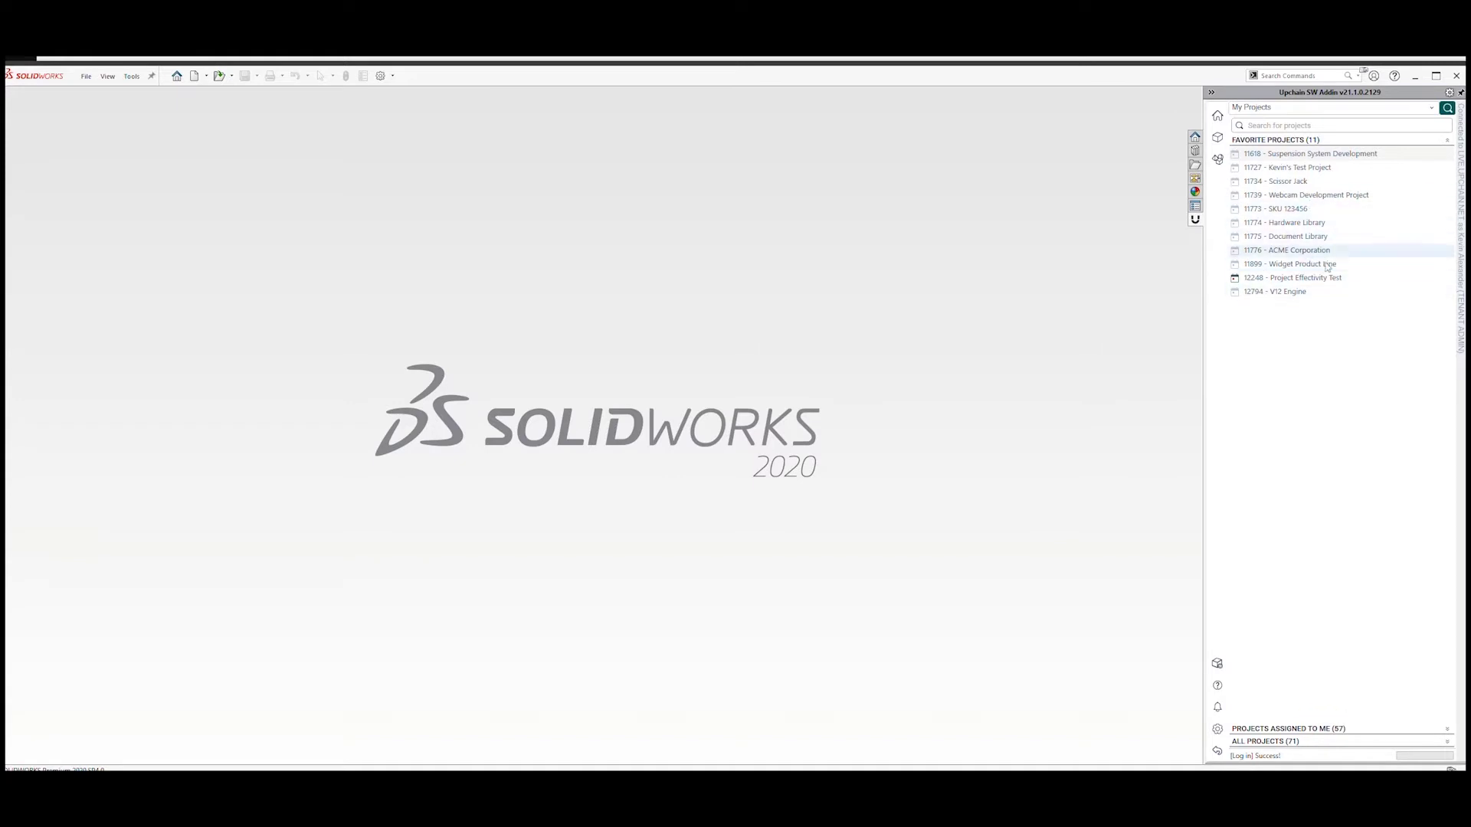
pyautogui.click(1297, 298)
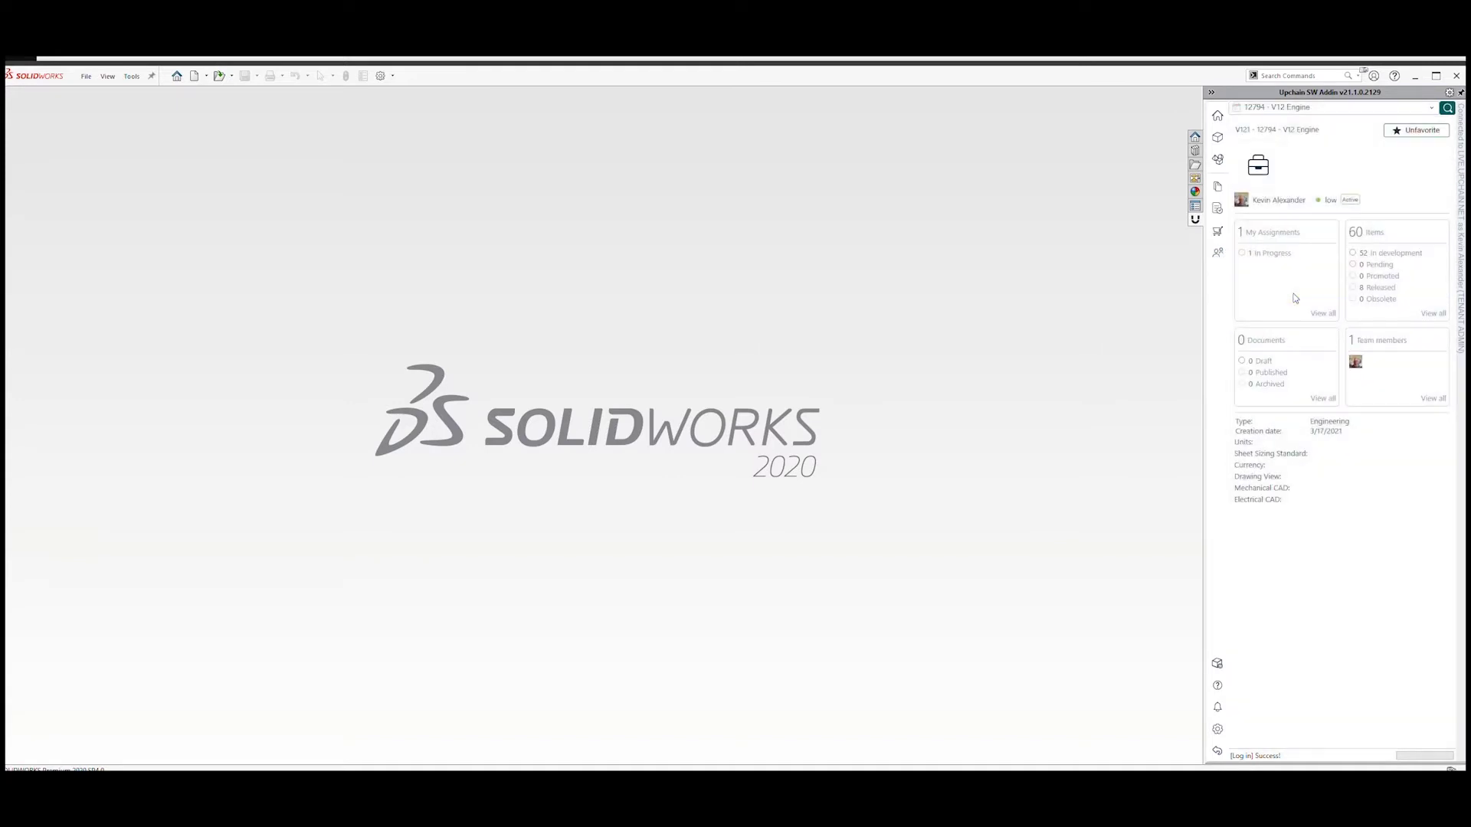
# - Show the Cog Belt too thin assignment from My Assignments in an enlarged Details pane
pyautogui.click(1218, 210)
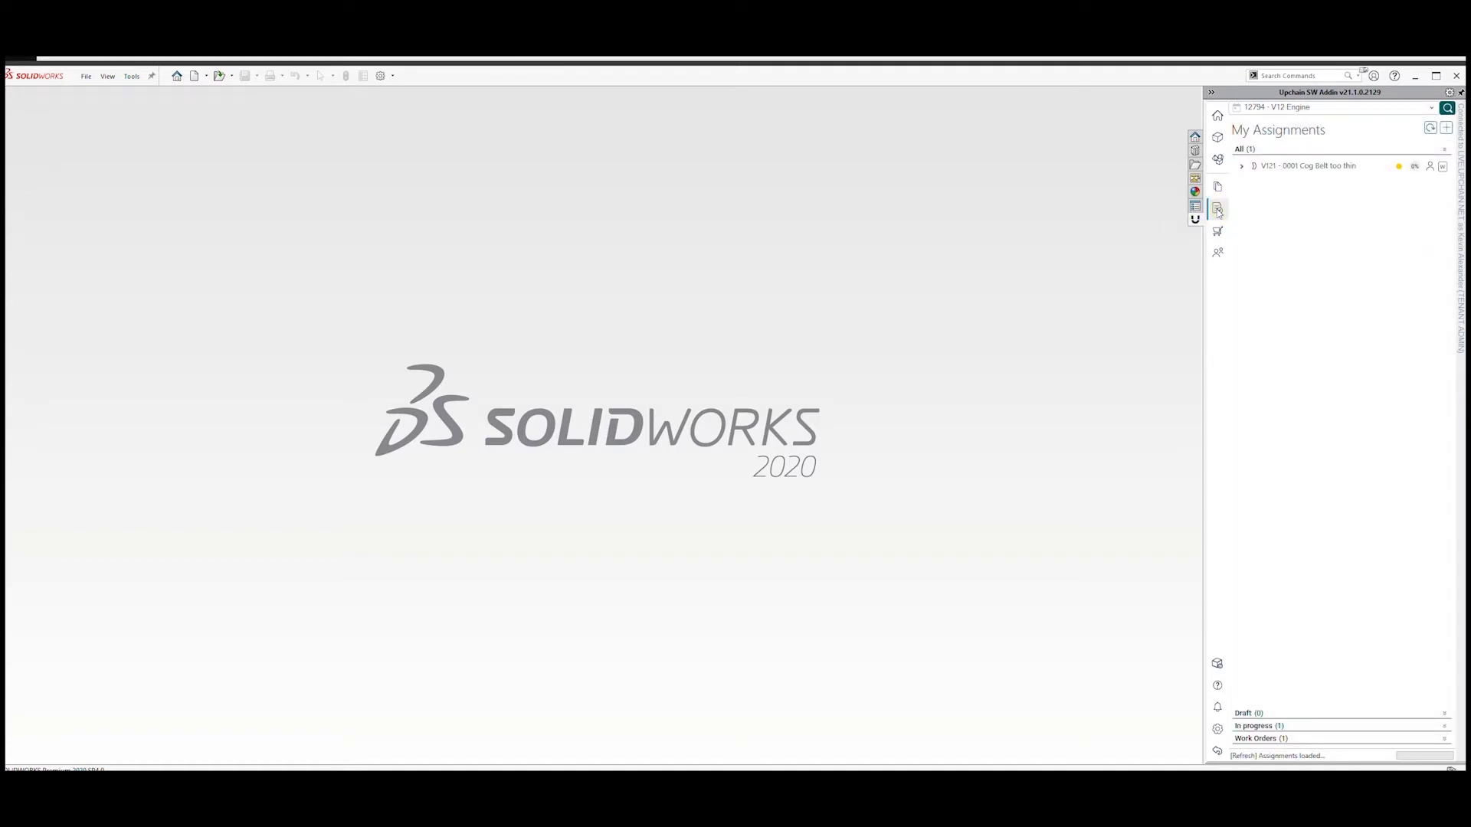
pyautogui.click(1293, 167)
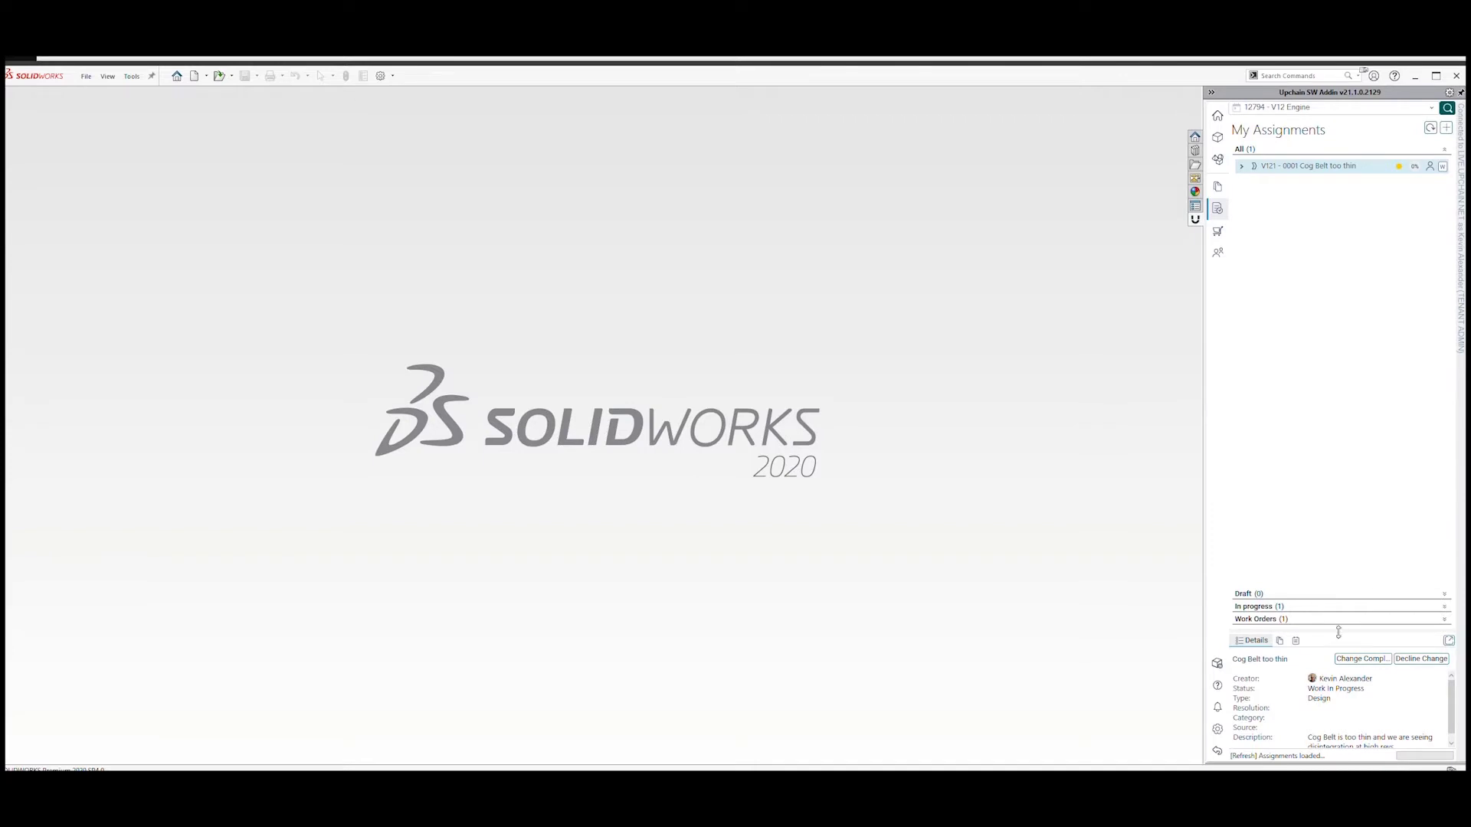
pyautogui.moveTo(1344, 630); pyautogui.dragTo(1344, 539)
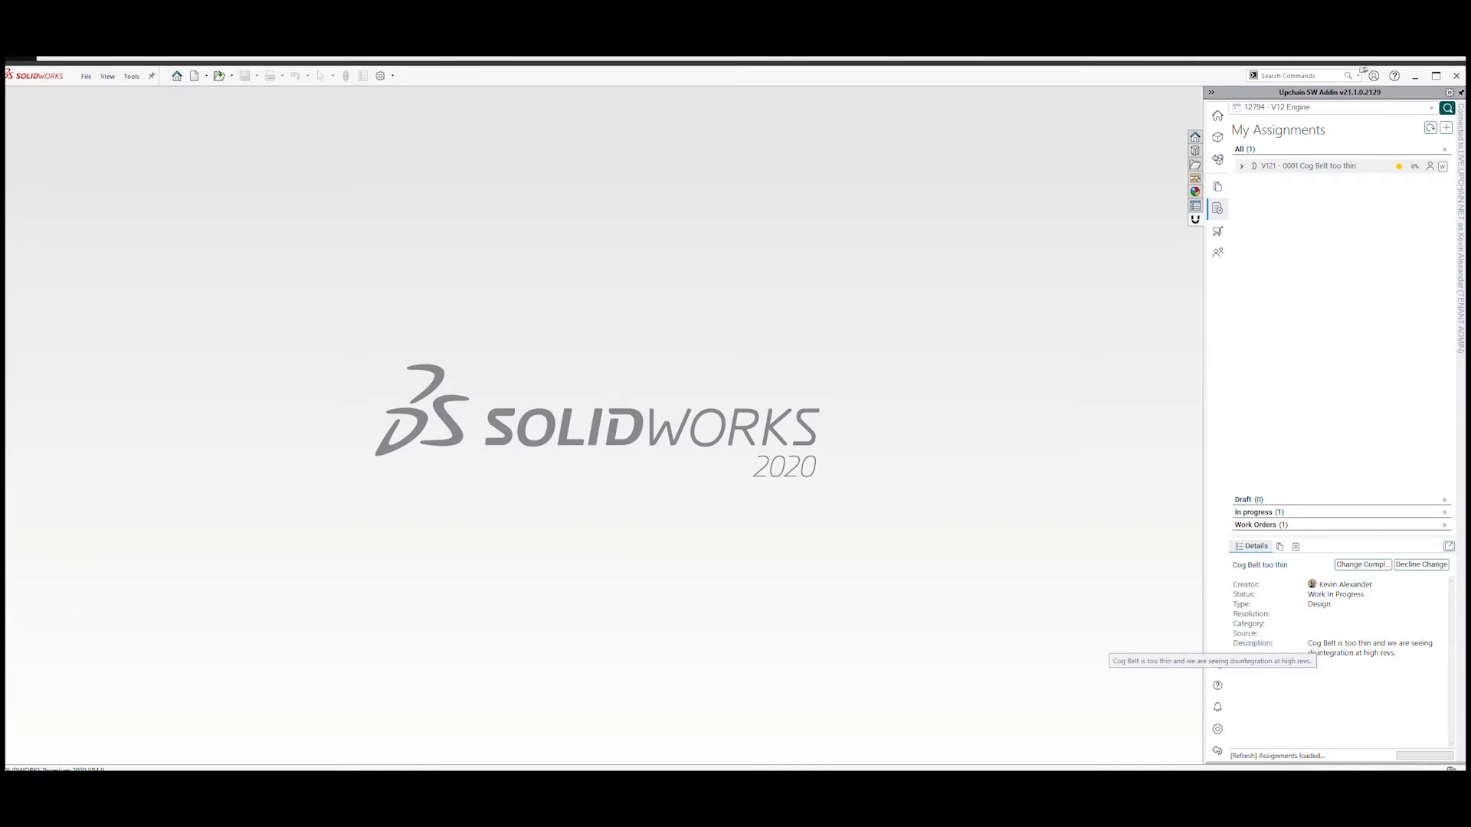
pyautogui.moveTo(1308, 643); pyautogui.dragTo(1398, 655)
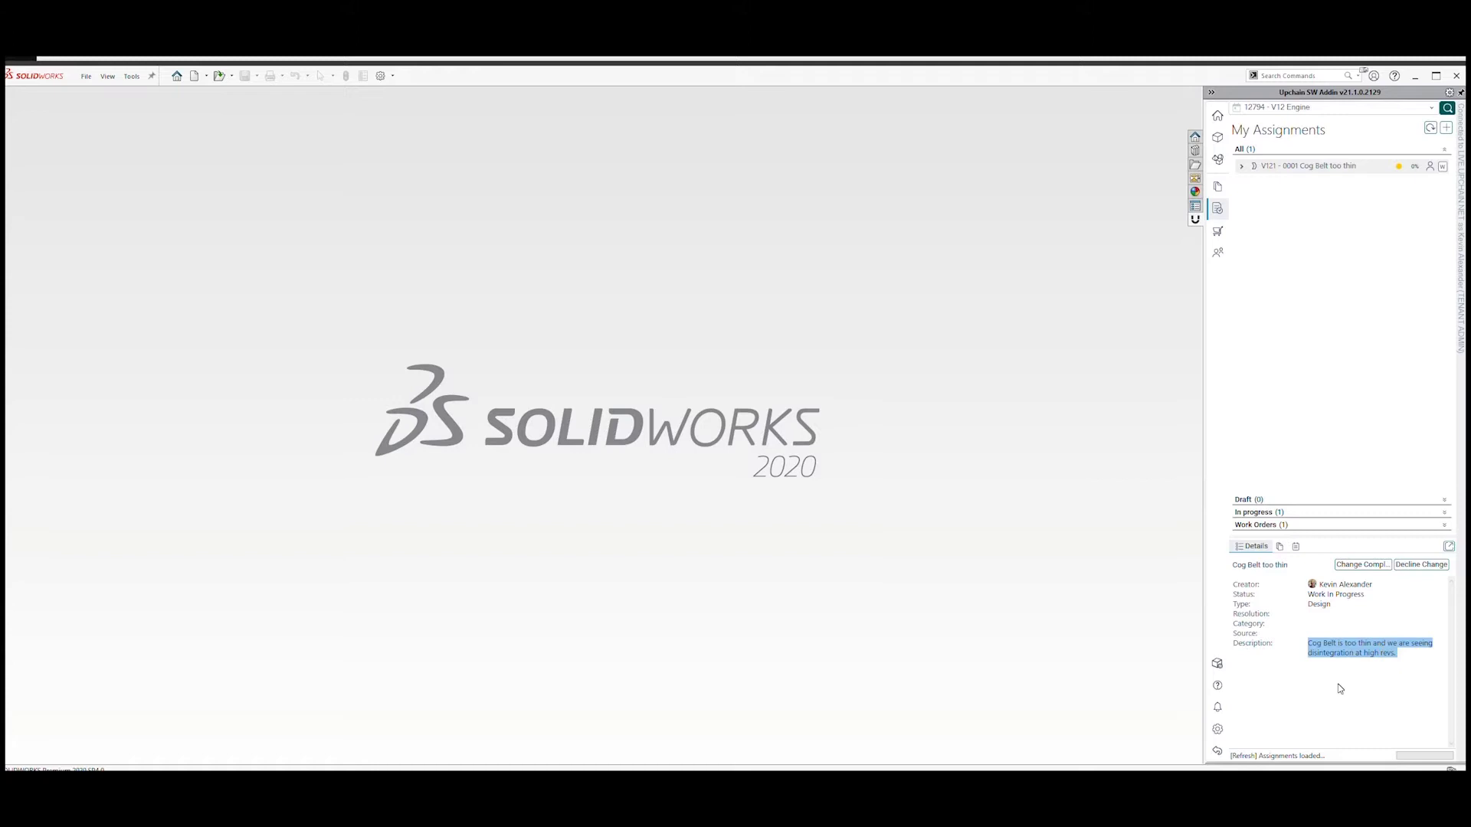
# - Download and open the DOC-40983-XX-screenshot attachment from the assignment's General documents
pyautogui.click(1279, 547)
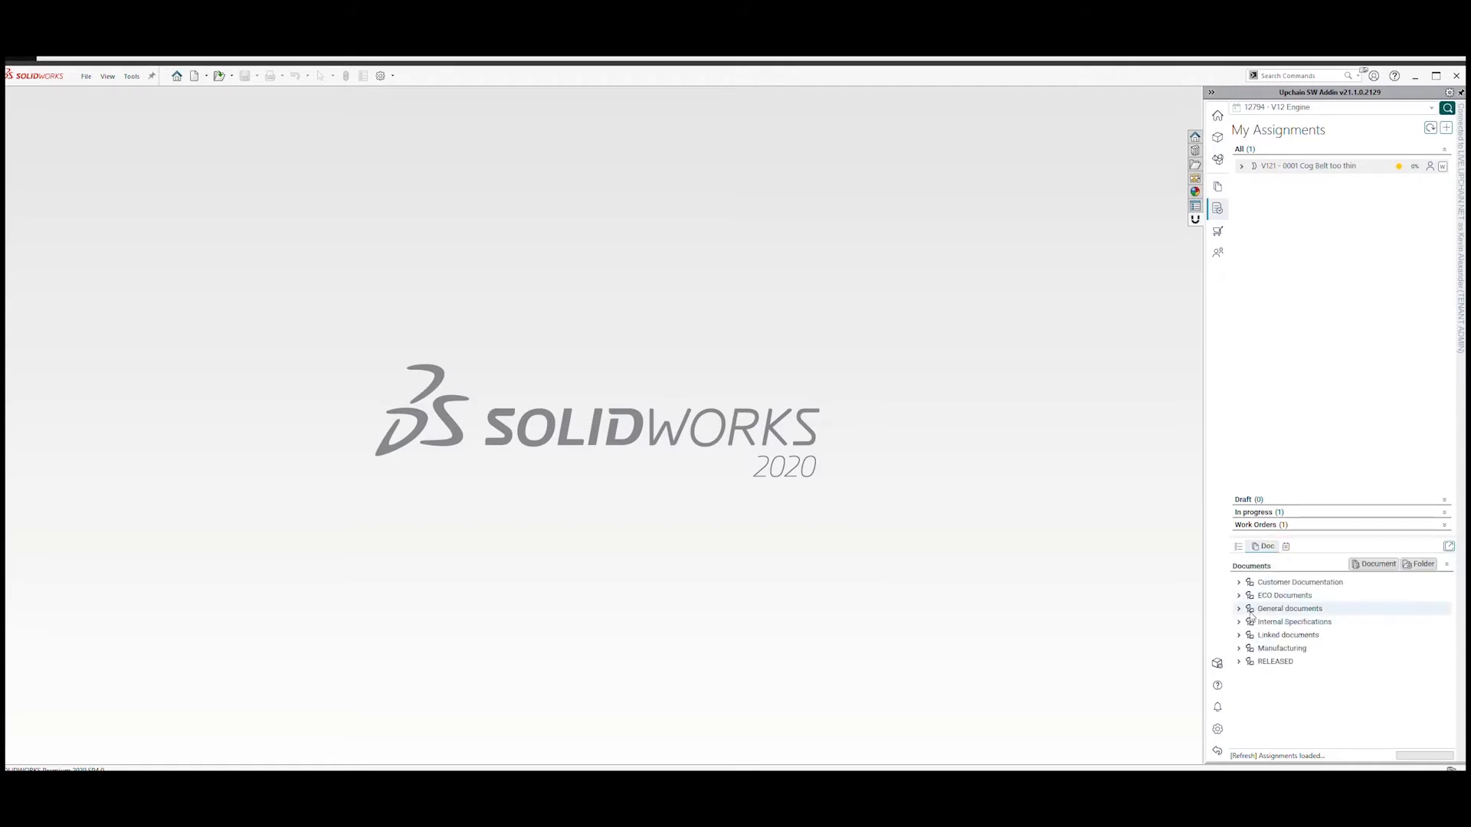
pyautogui.click(1239, 608)
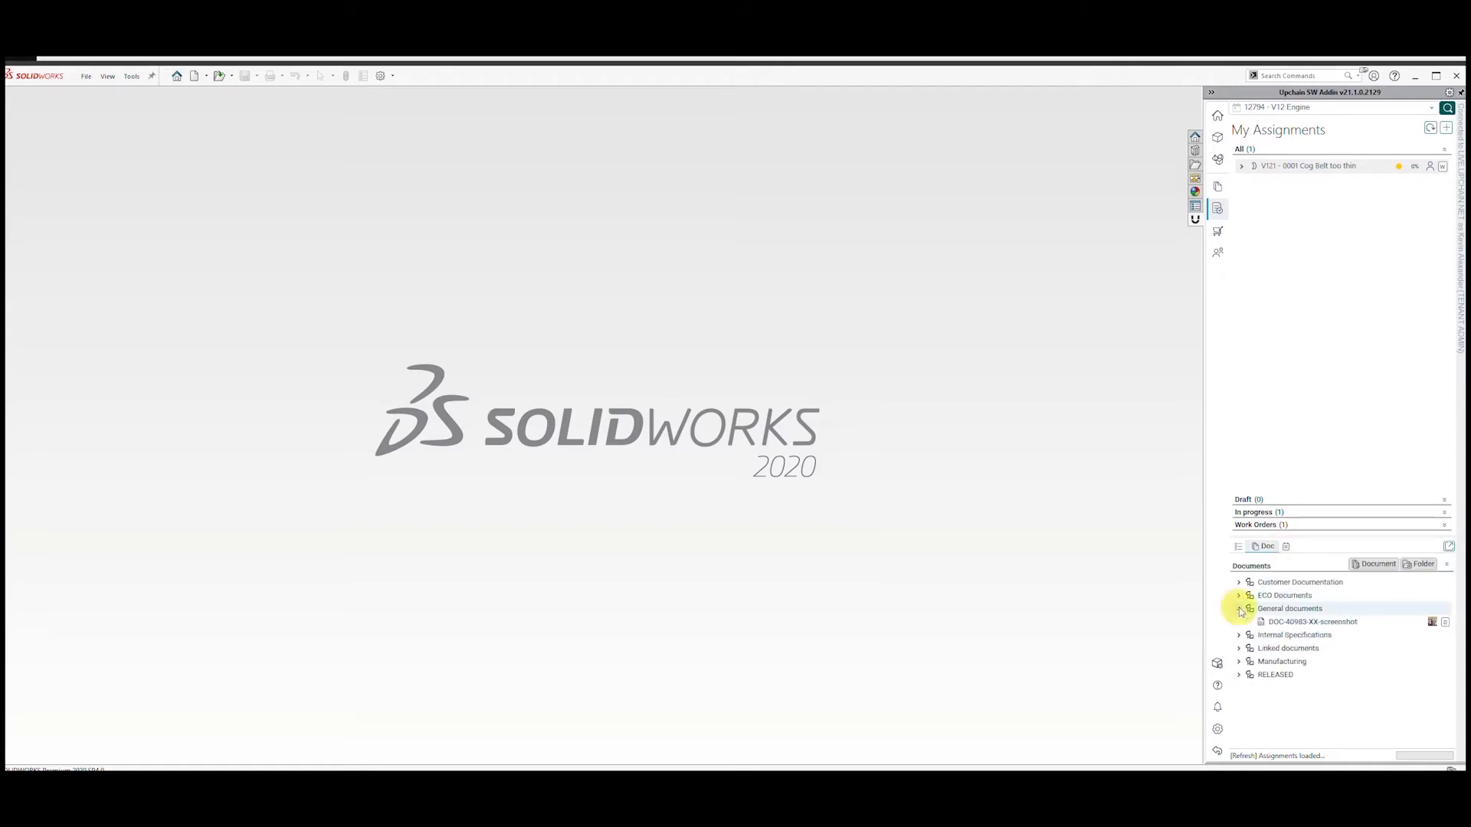
pyautogui.click(1414, 623)
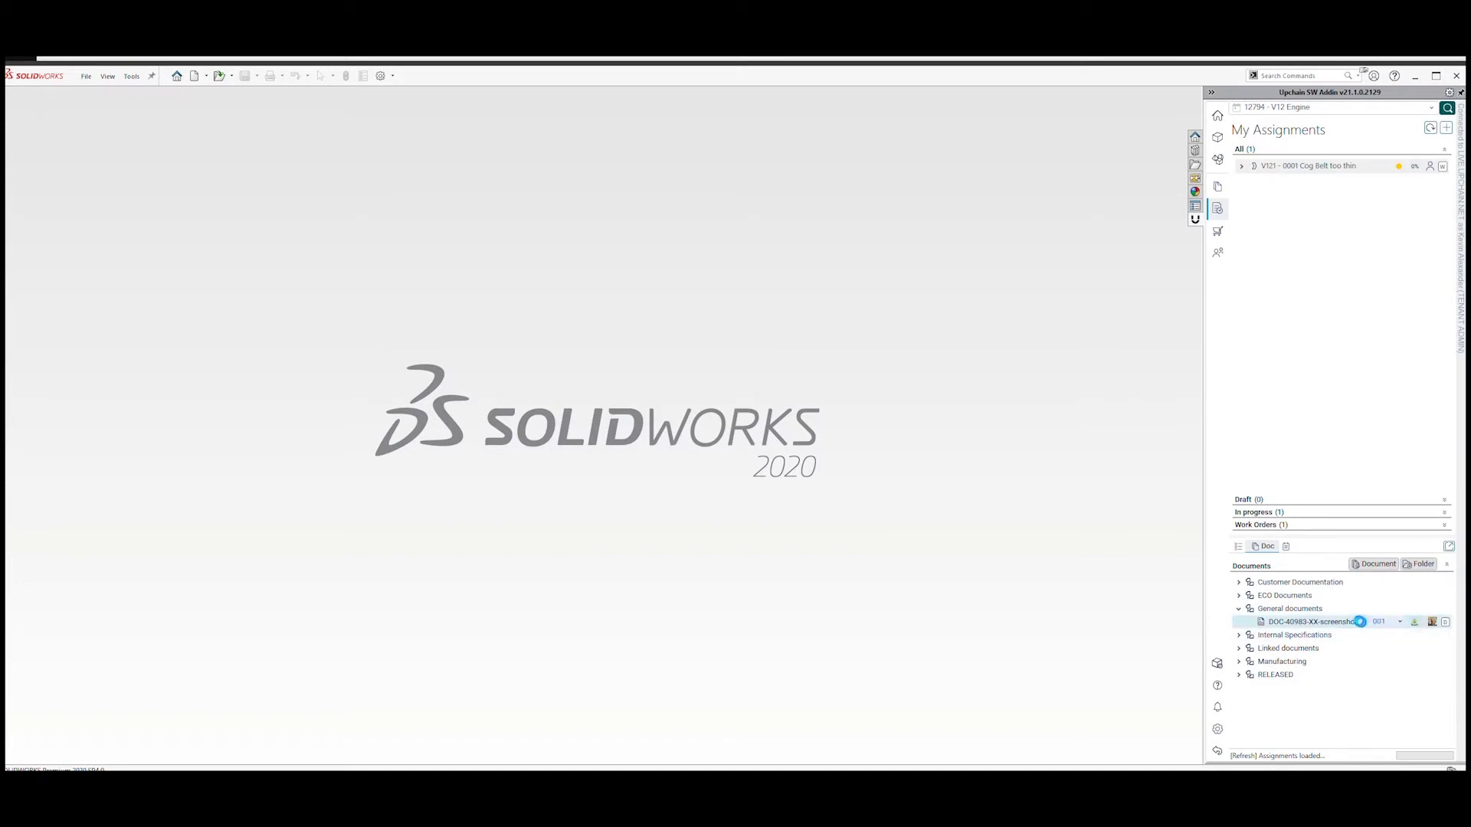
pyautogui.click(709, 413)
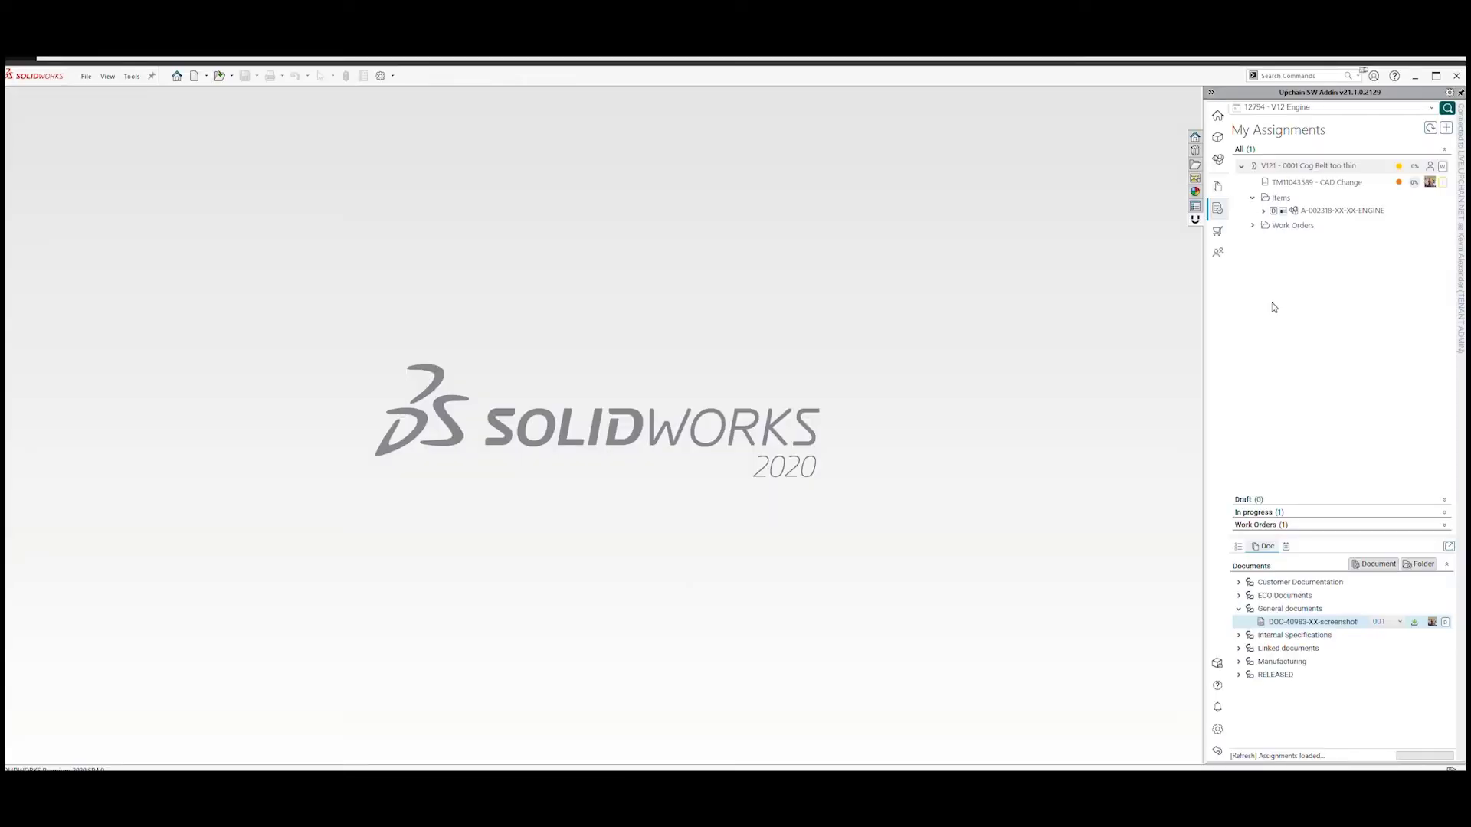
# - Open Engine.SLDASM through the A-002318-XX-XX-ENGINE item's Open action
pyautogui.click(1331, 214)
pyautogui.rightClick(1260, 213)
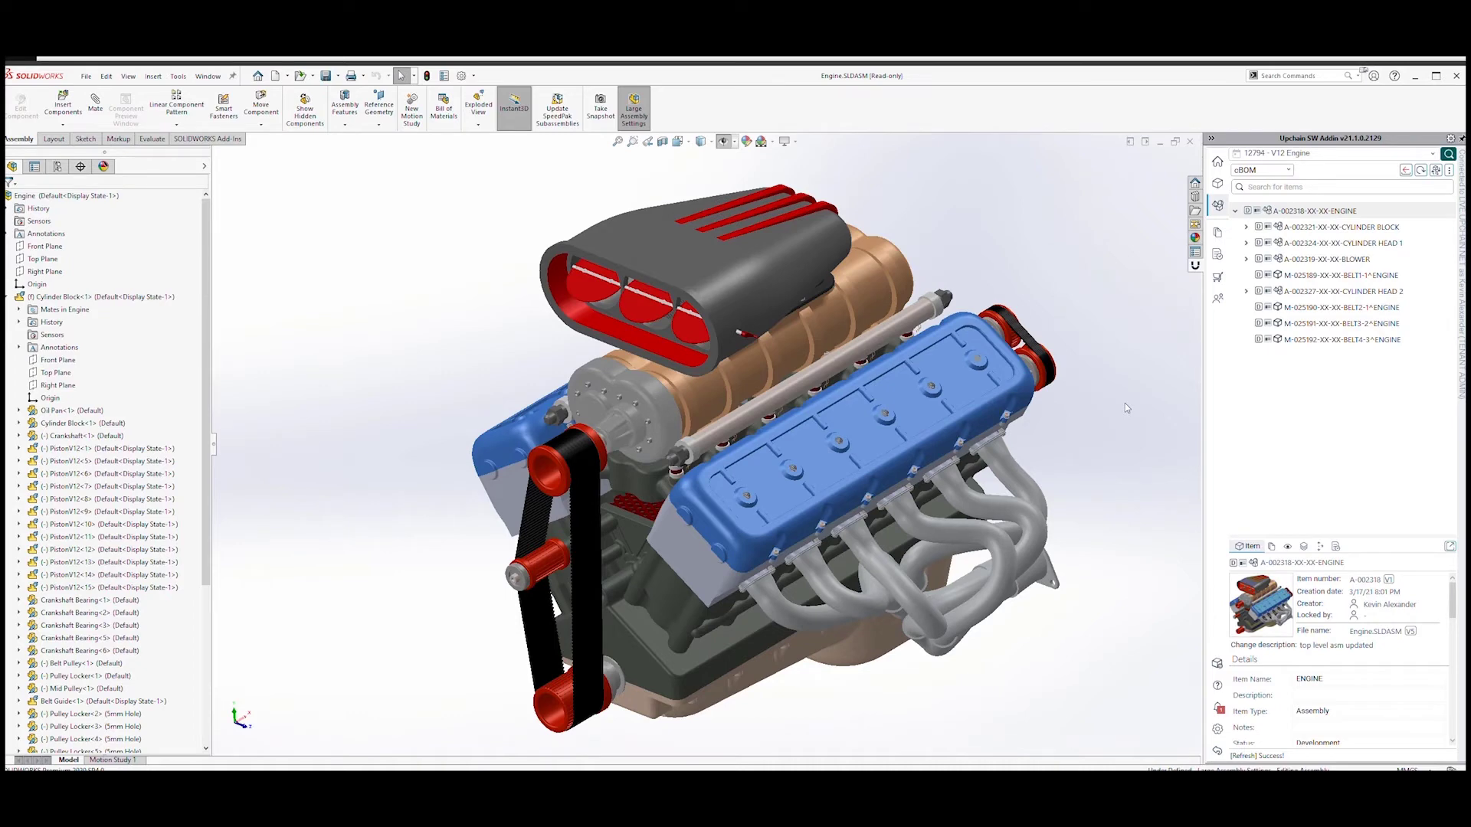
# - Check out the BELT1 cog belt part from the Upchain cBOM
pyautogui.rightClick(1354, 280)
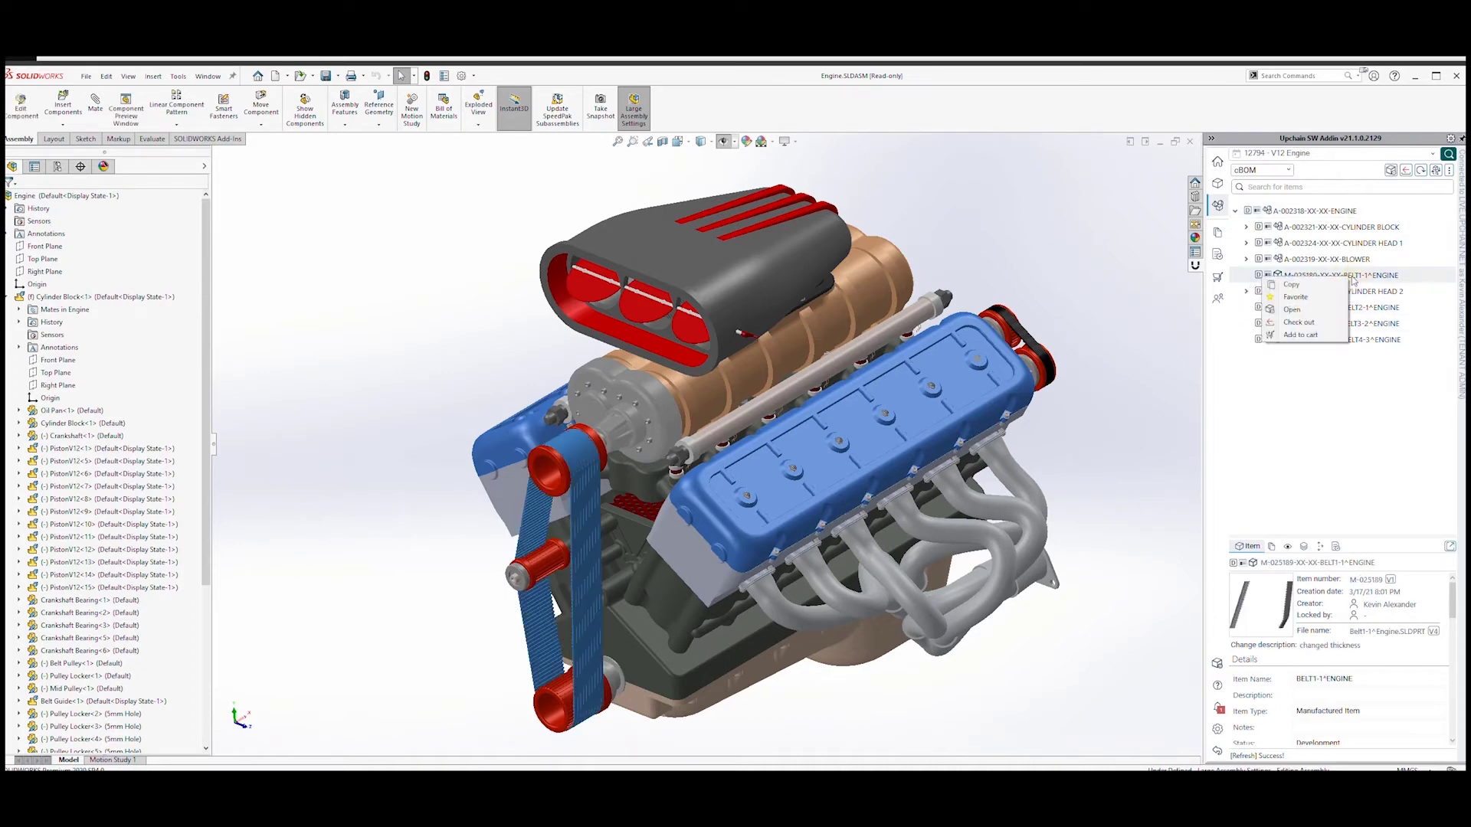
pyautogui.click(1299, 322)
pyautogui.click(1359, 205)
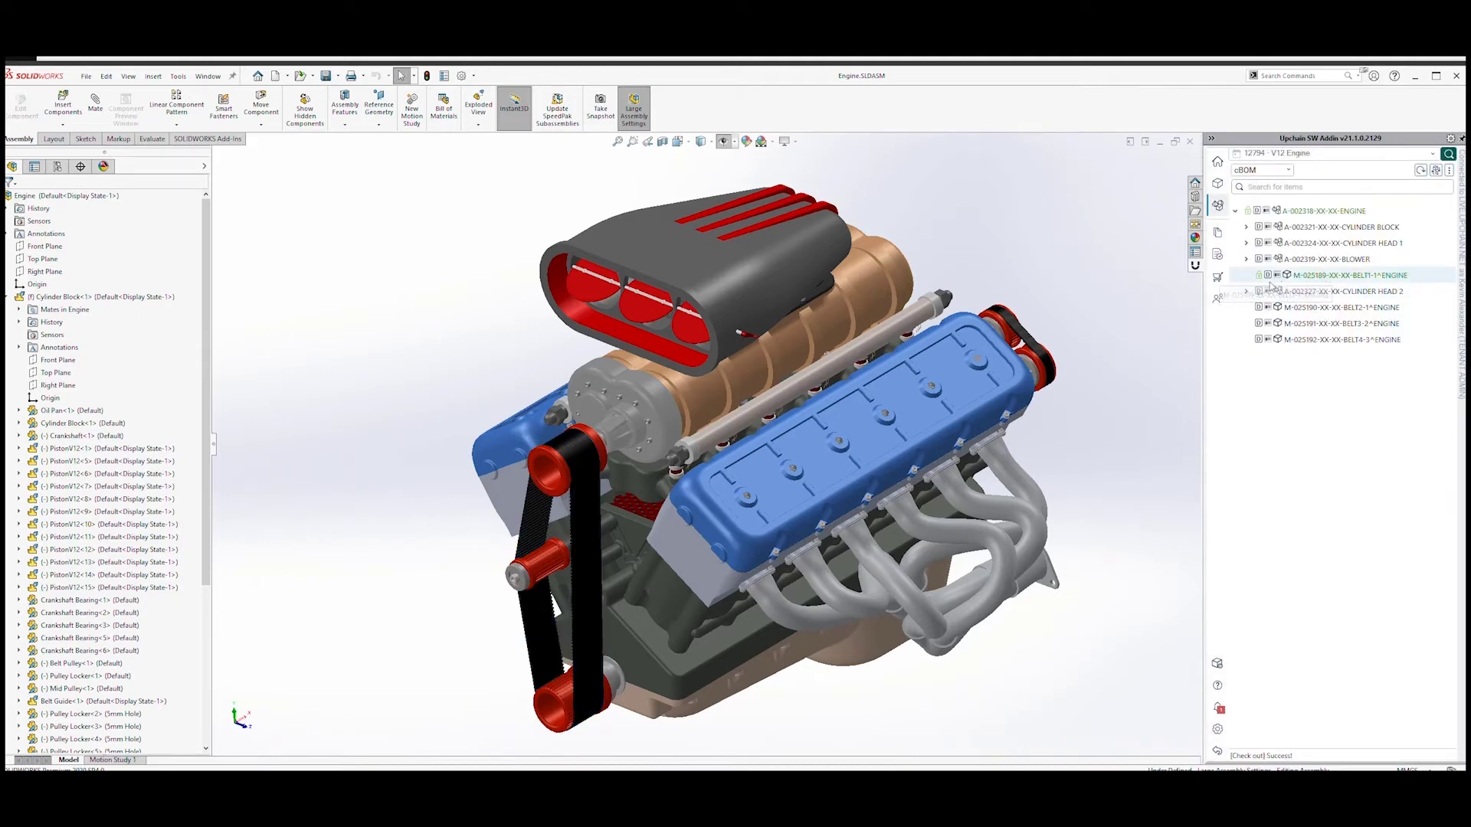
pyautogui.moveTo(1259, 280)
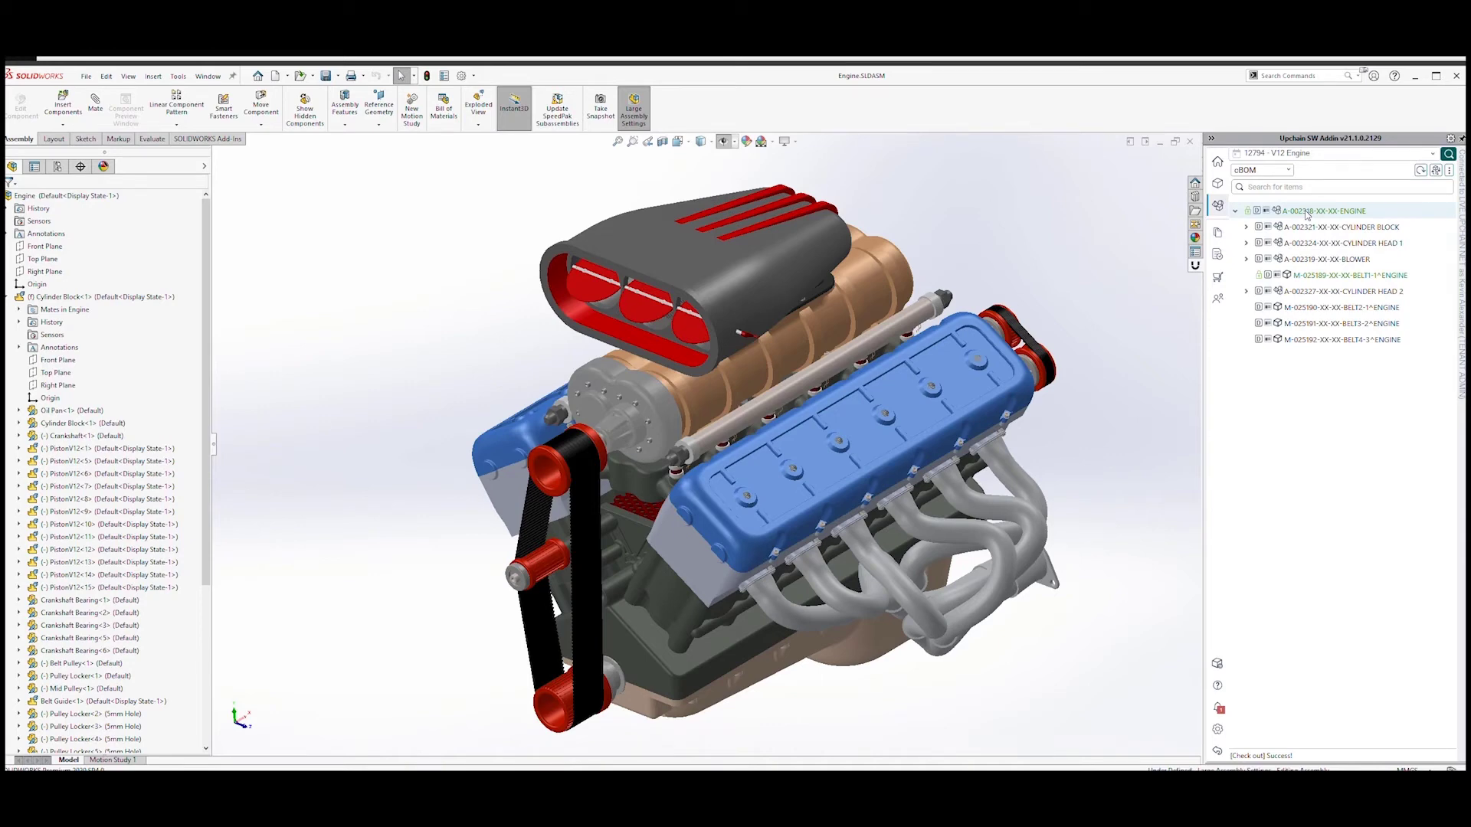
# - Open the checked-out BELT1 part by itself and display its dimensions
pyautogui.rightClick(1340, 282)
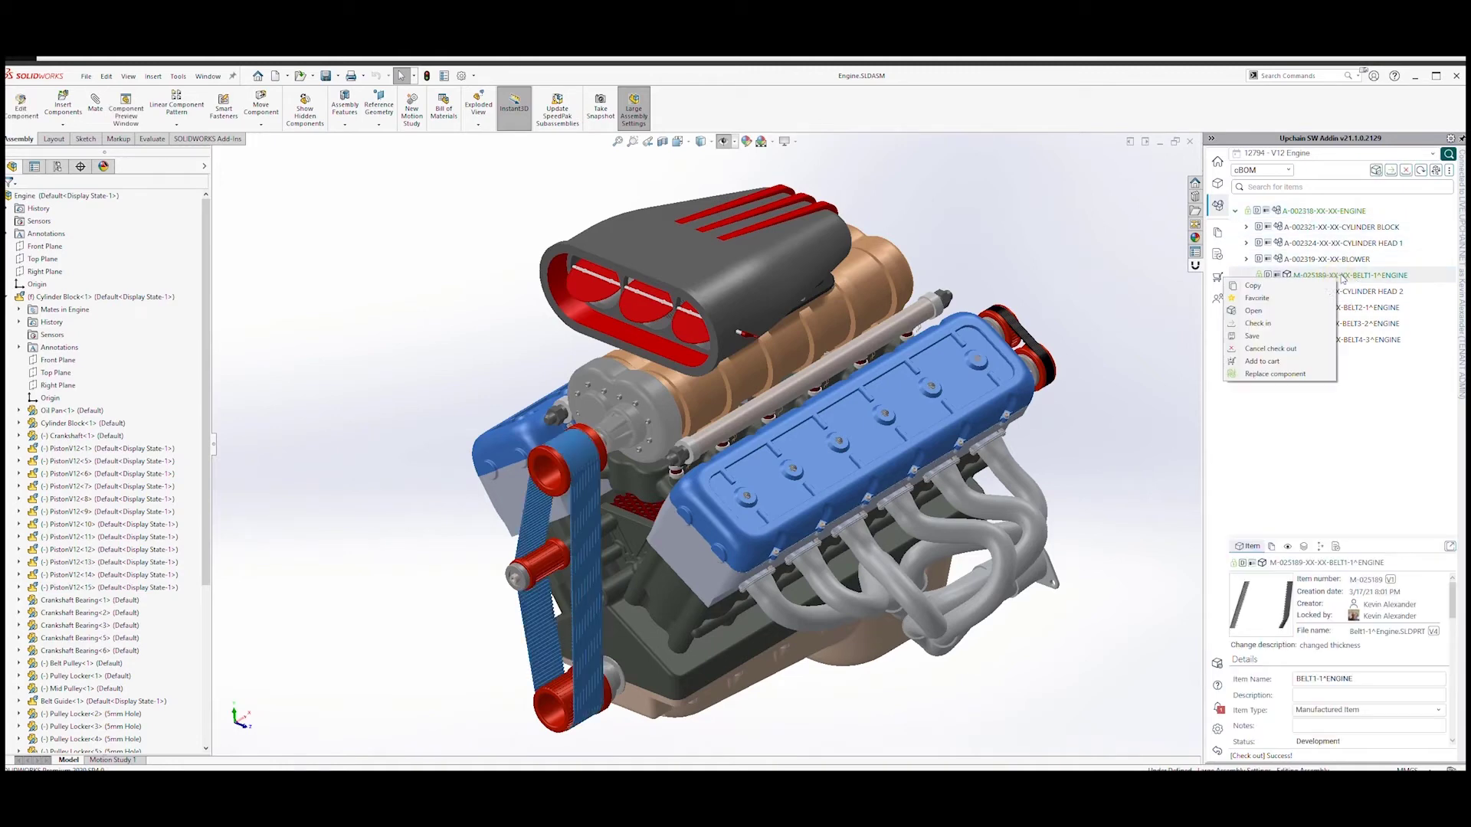
pyautogui.click(1276, 313)
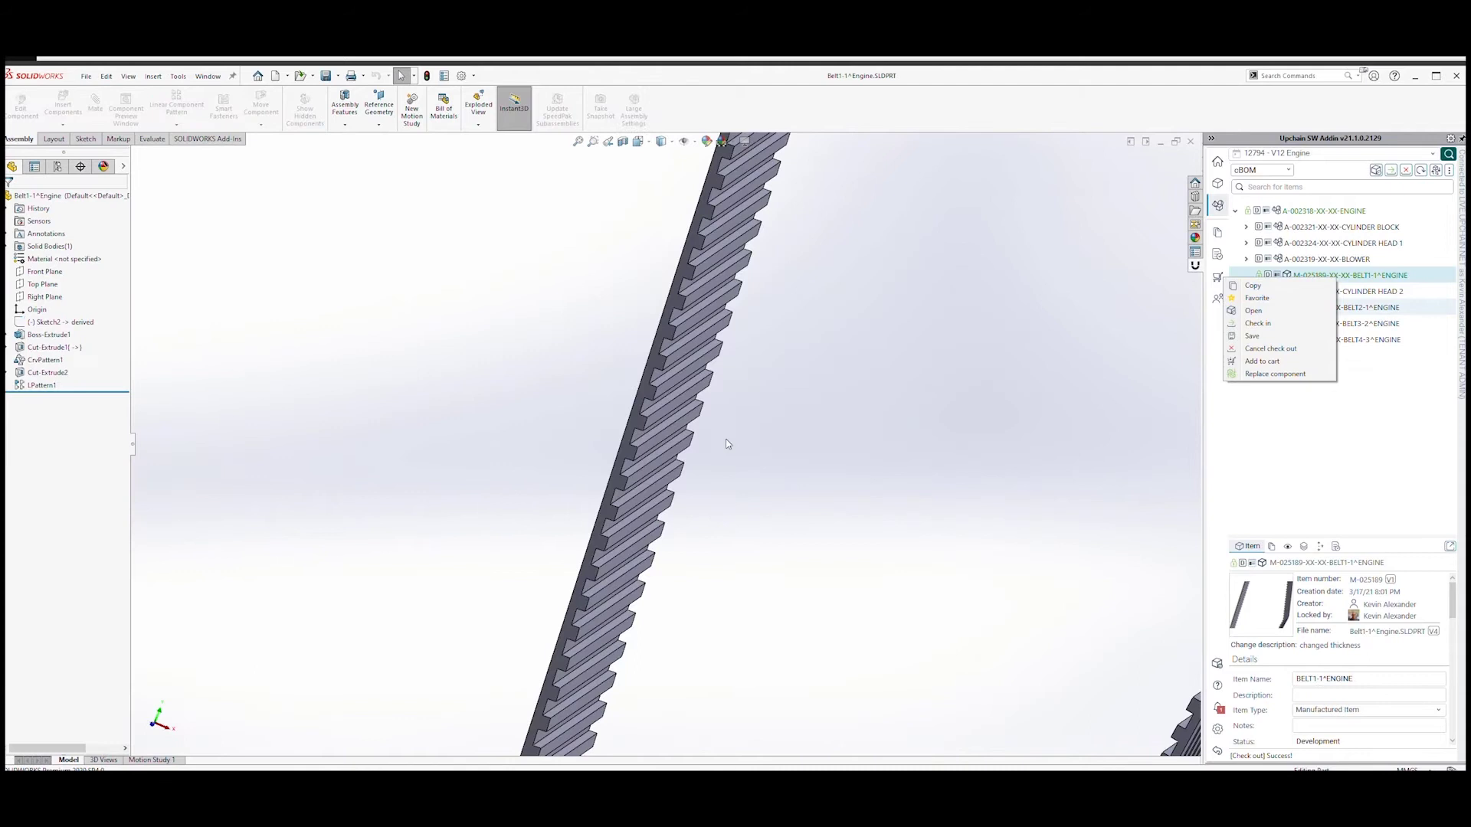
pyautogui.click(635, 431)
# - Change the belt thickness from 1.50 mm to 3 mm, rebuild, and refresh Upchain data
pyautogui.doubleClick(526, 548)
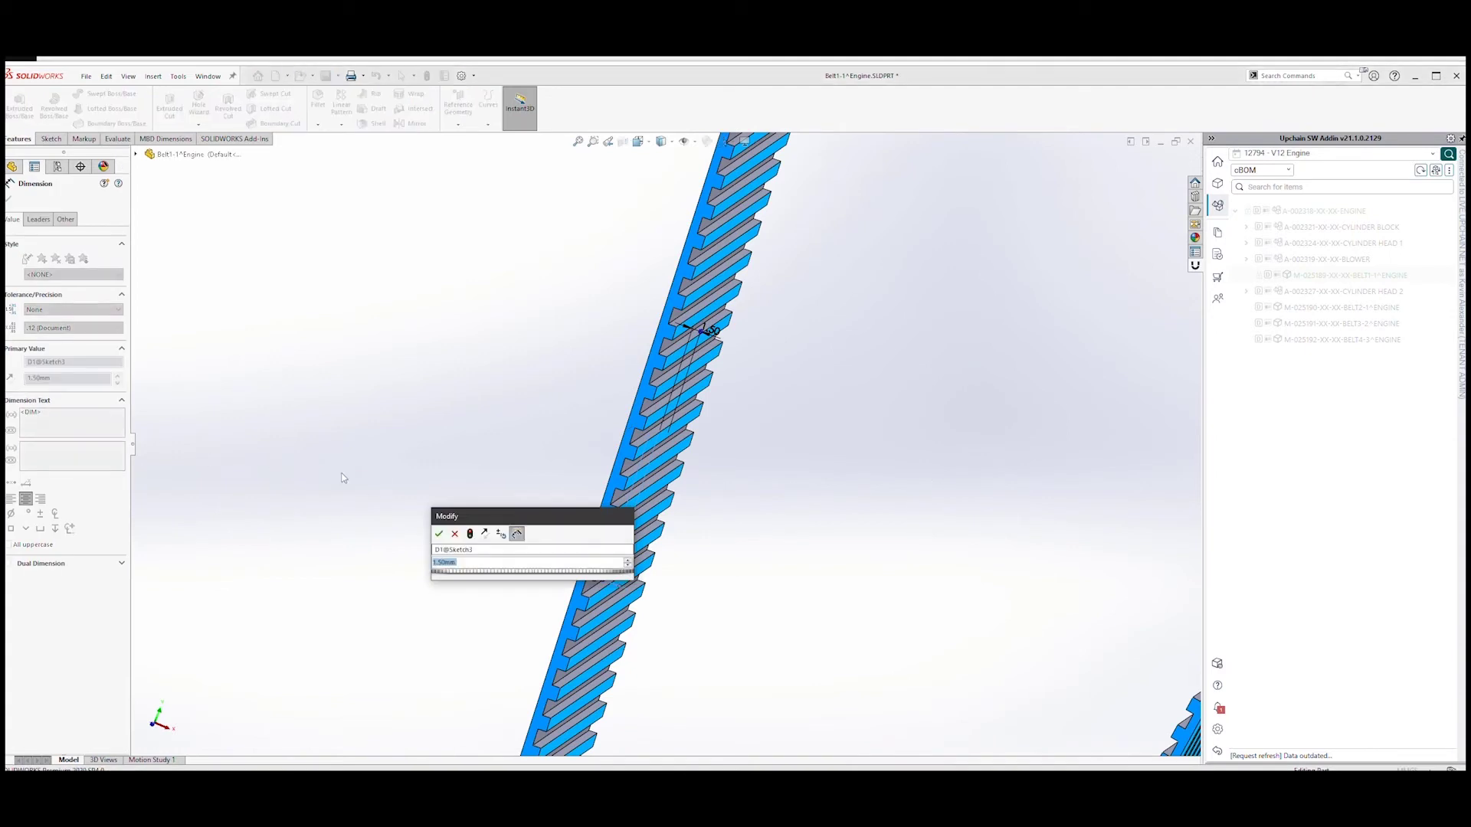
pyautogui.write('3')
pyautogui.press('Return')
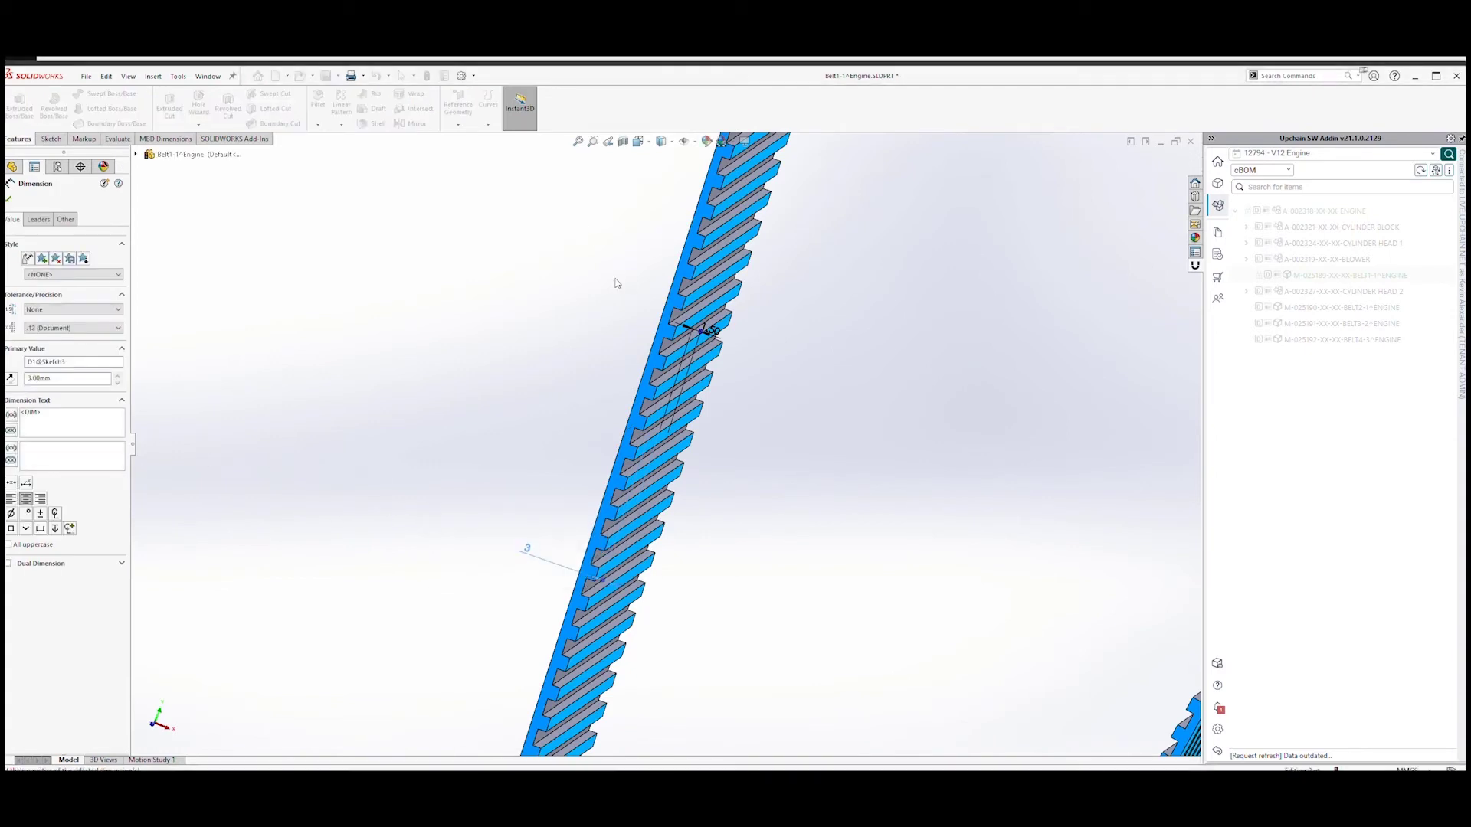
pyautogui.click(426, 76)
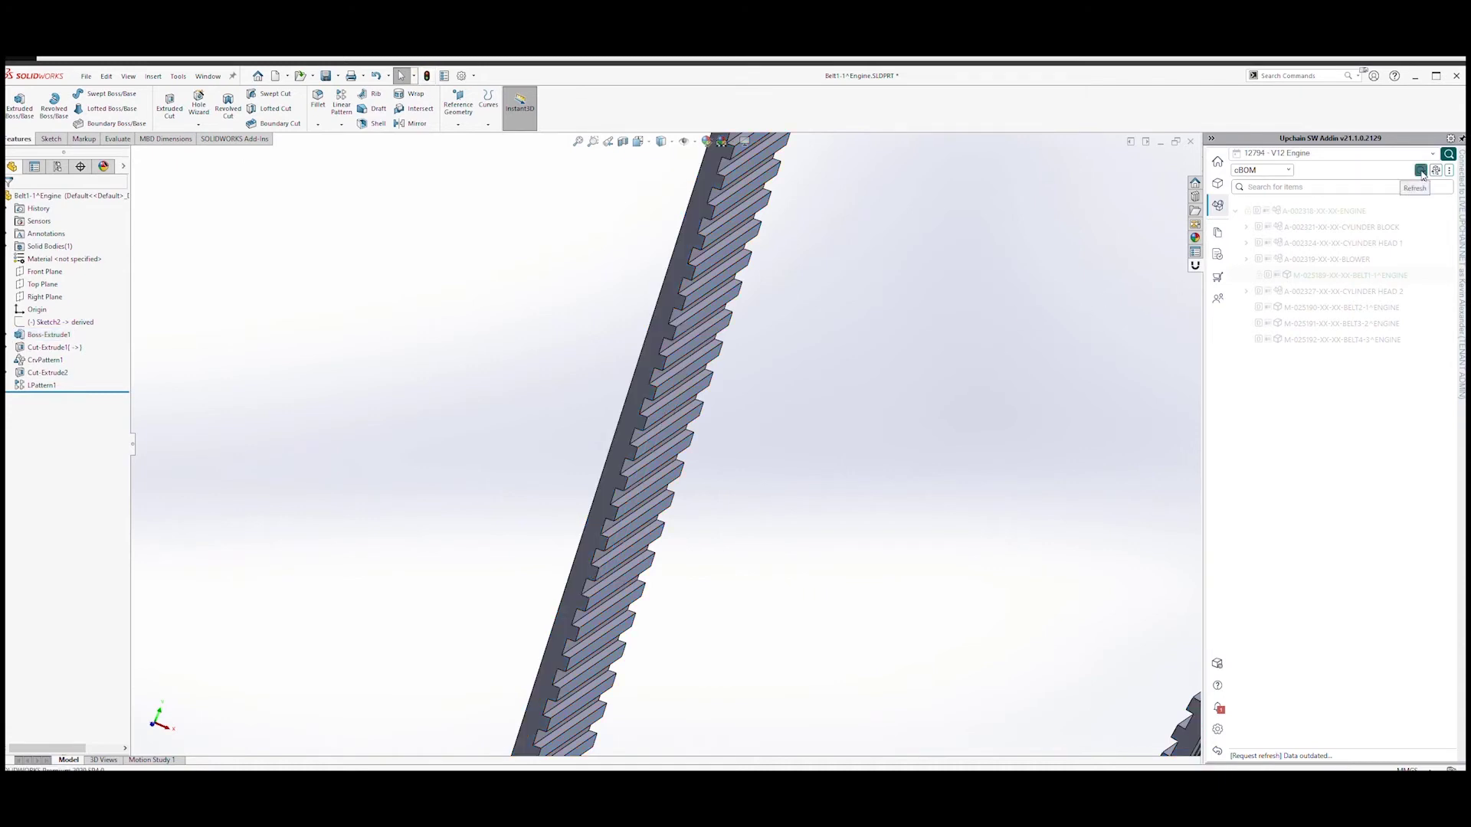
pyautogui.click(1422, 175)
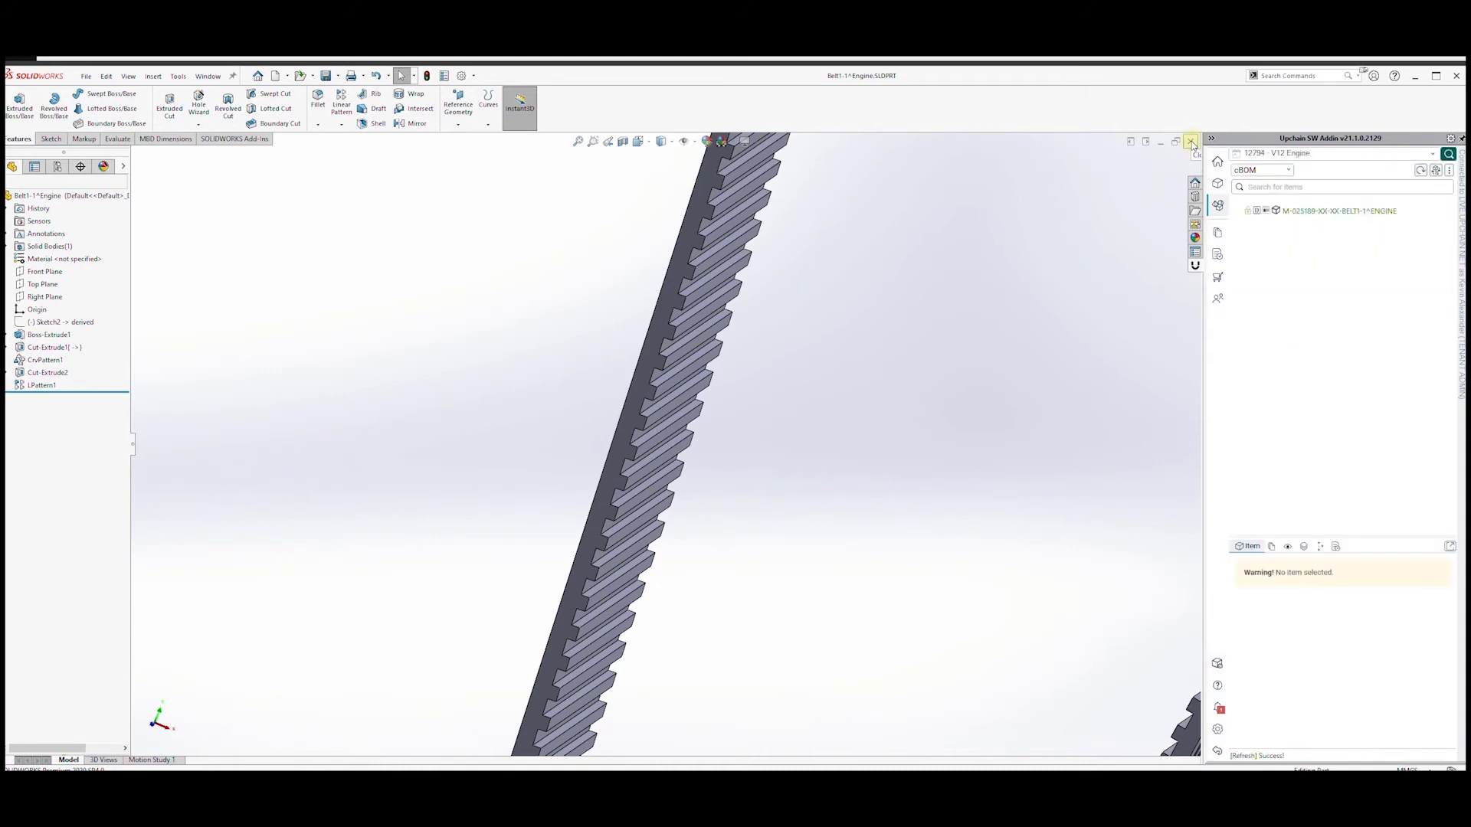
# - Close the Belt1 part window and launch Check in on the top-level ENGINE item
pyautogui.click(1191, 142)
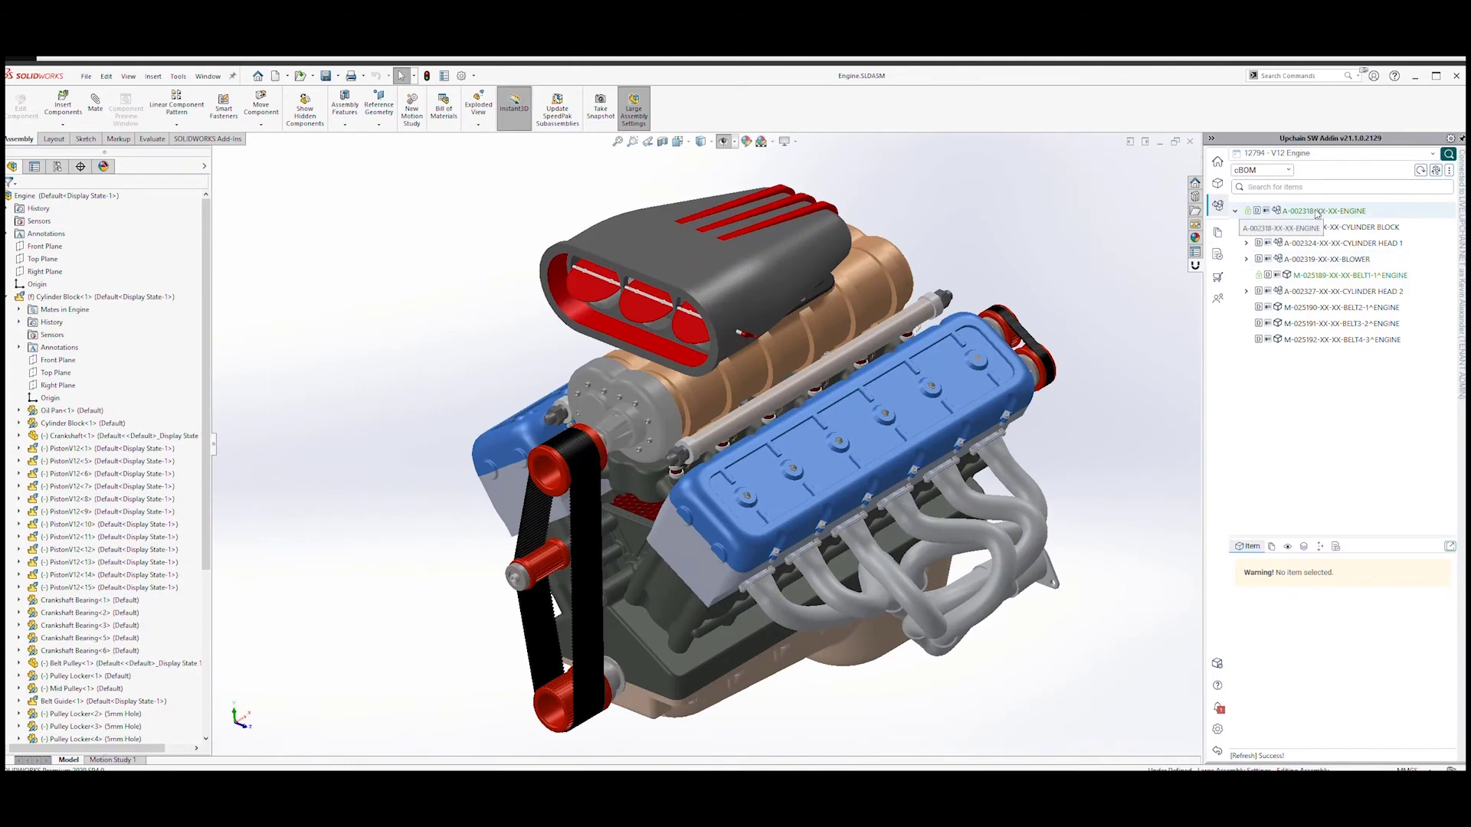
pyautogui.click(1316, 214)
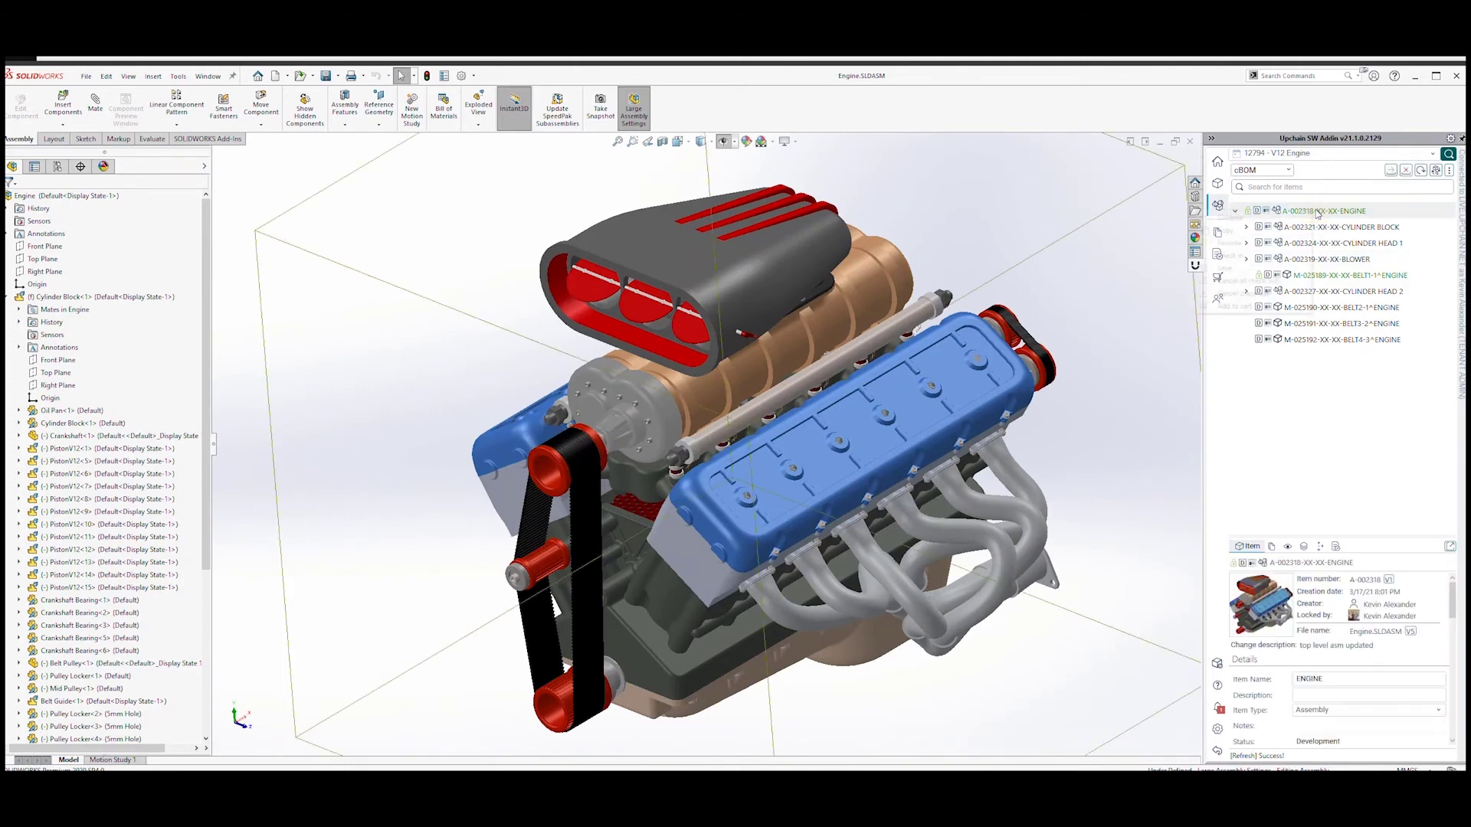
pyautogui.rightClick(1310, 215)
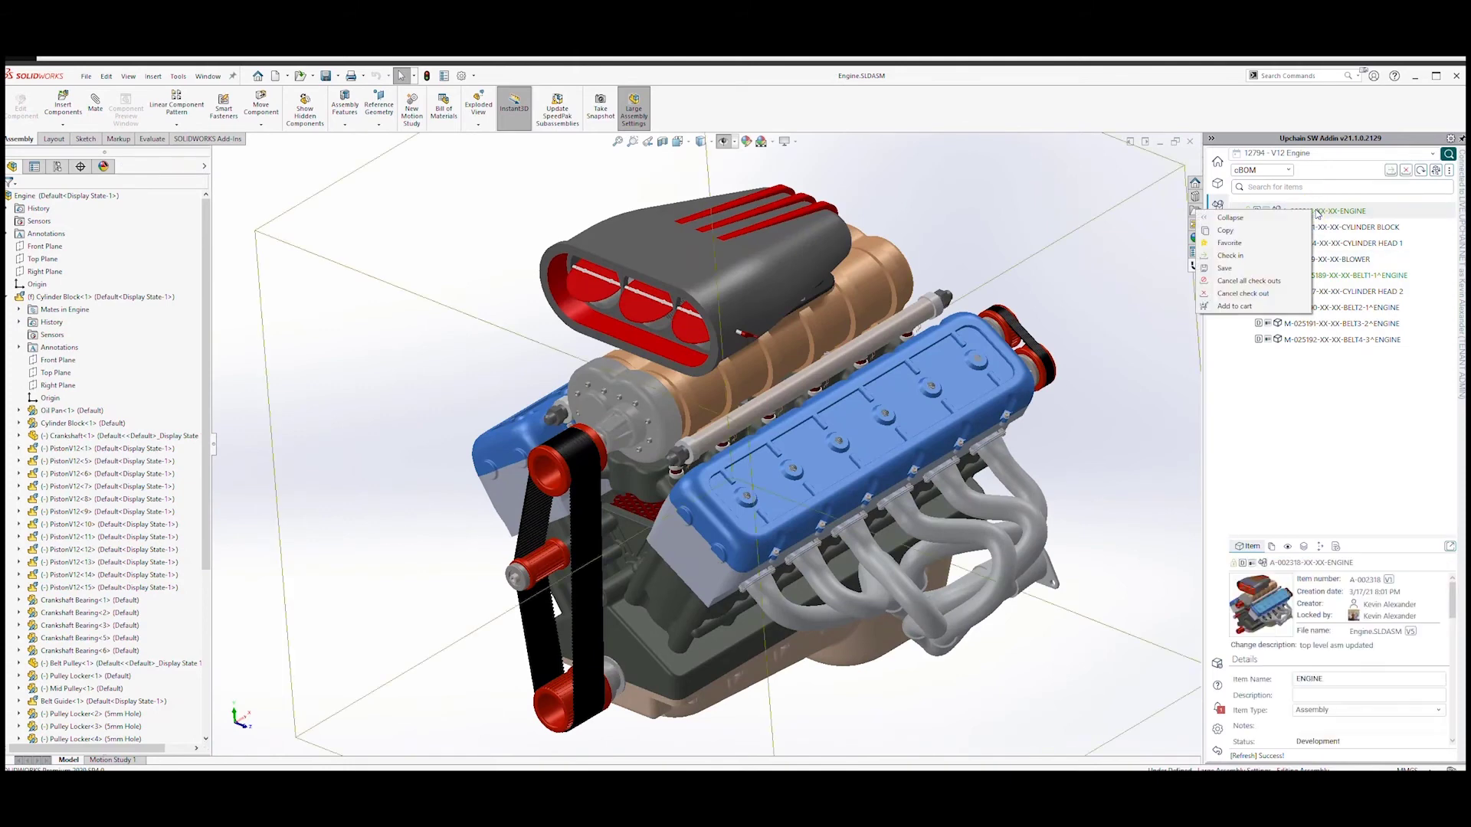
pyautogui.click(1246, 258)
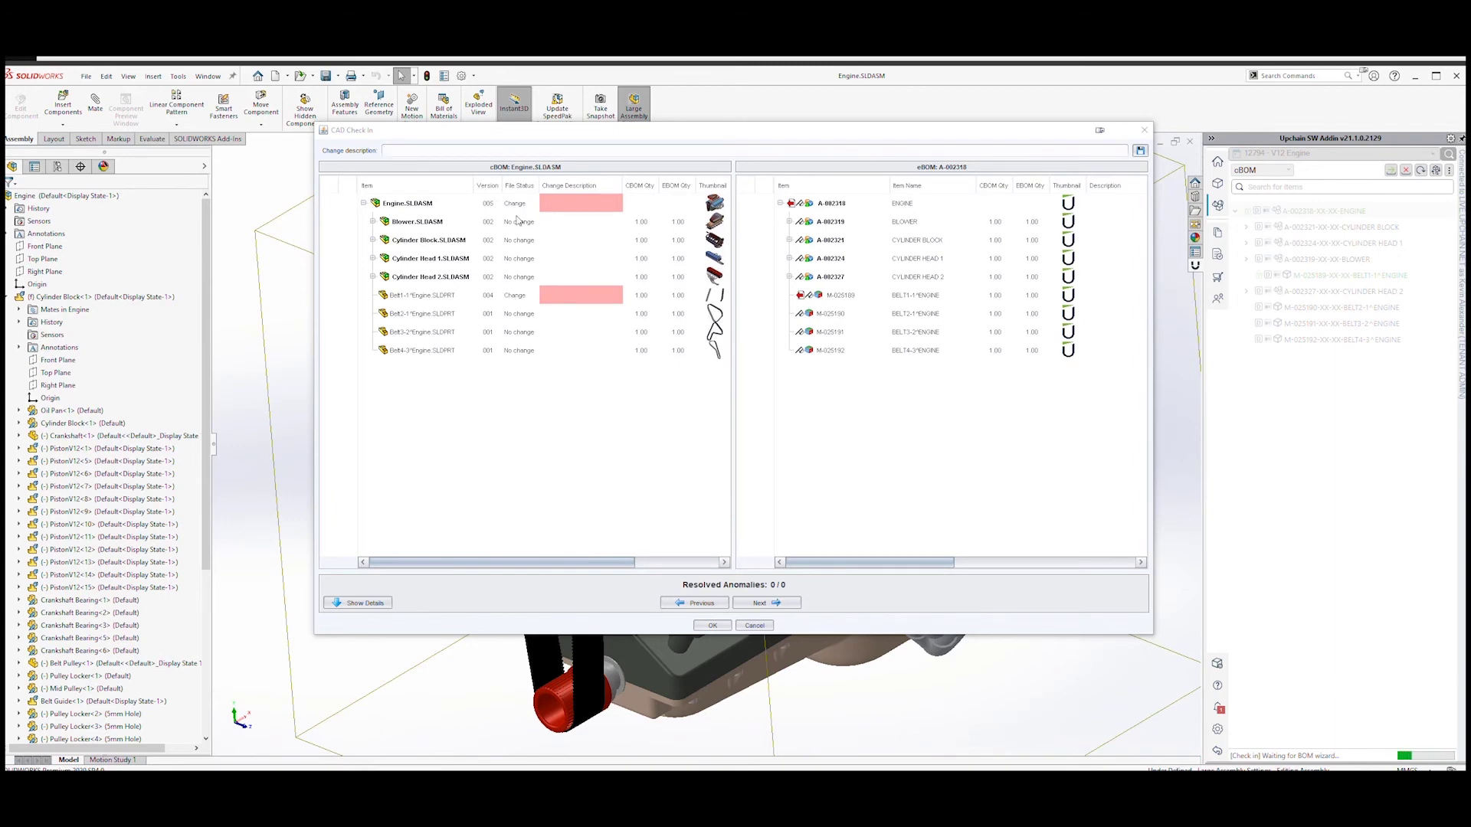
# - Enter 'top level asm updated' as the change description for Engine.SLDASM
pyautogui.click(559, 207)
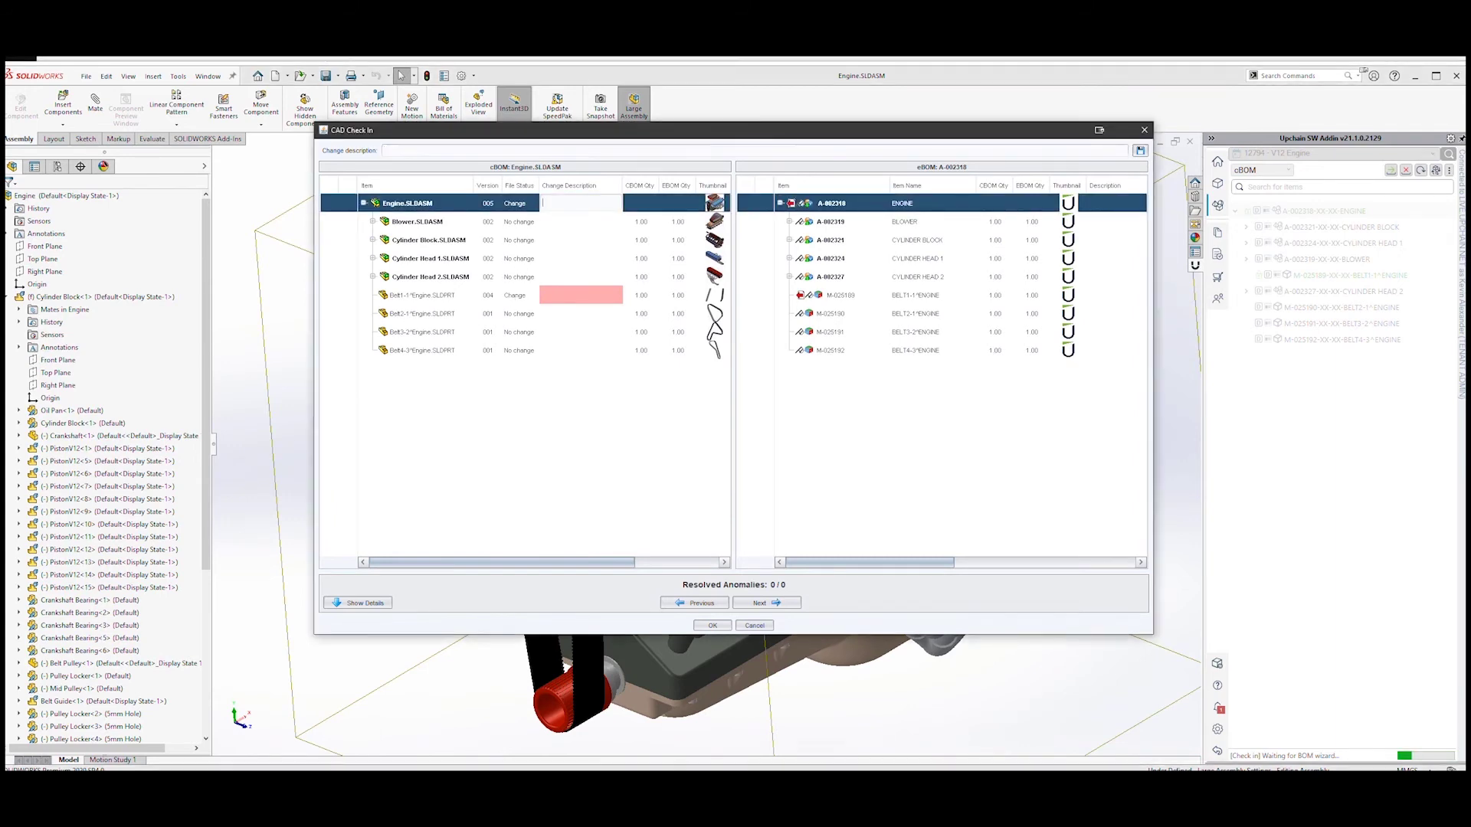
pyautogui.write('top level')
pyautogui.write('asm updated')
pyautogui.press('Return')
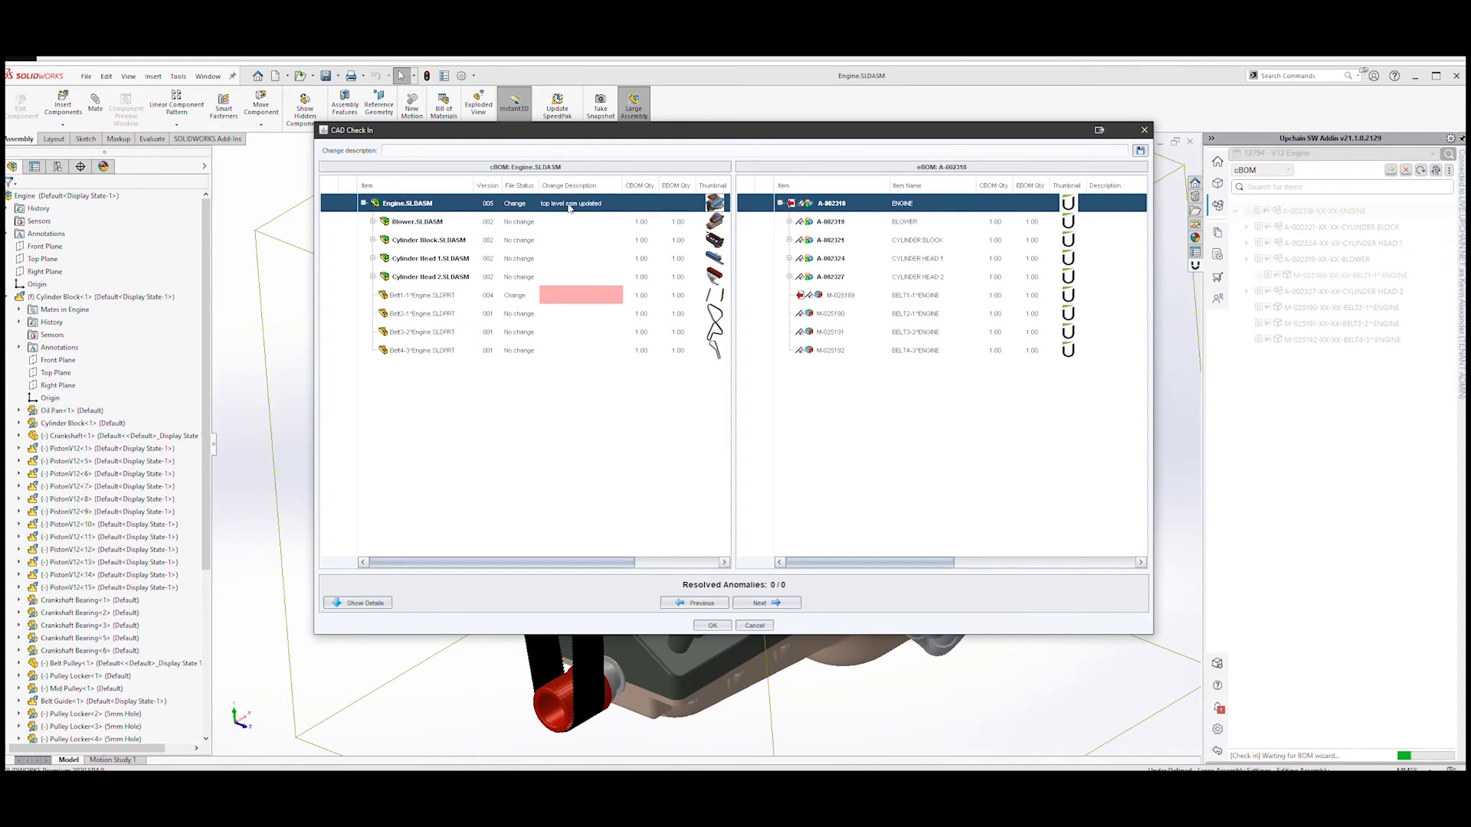
# - Describe Belt1-1's change as 'thickness updated', complete the check-in, and reselect BELT1-1 then ENGINE
pyautogui.click(585, 299)
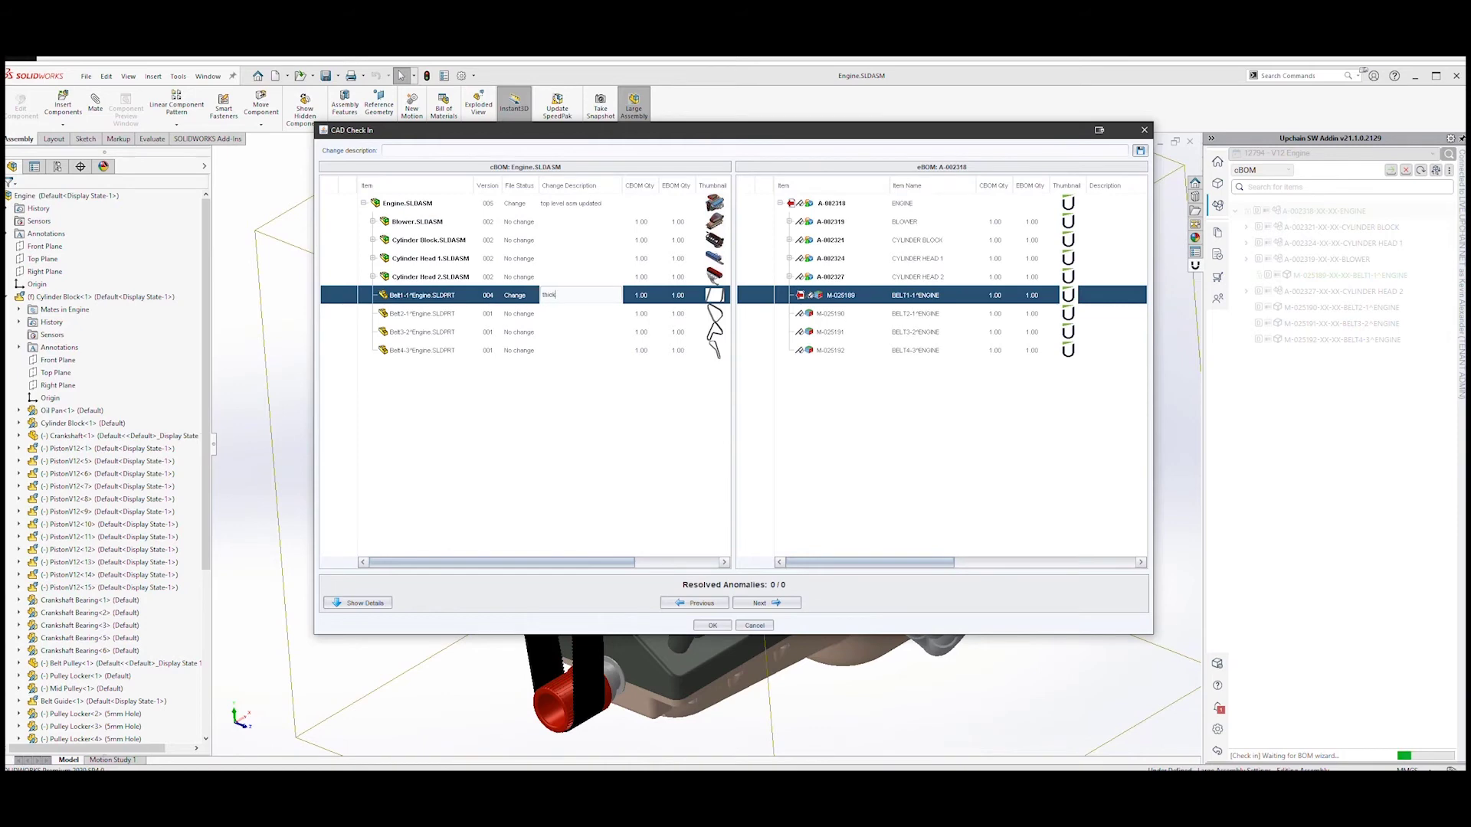
pyautogui.write('thickness updated')
pyautogui.press('Return')
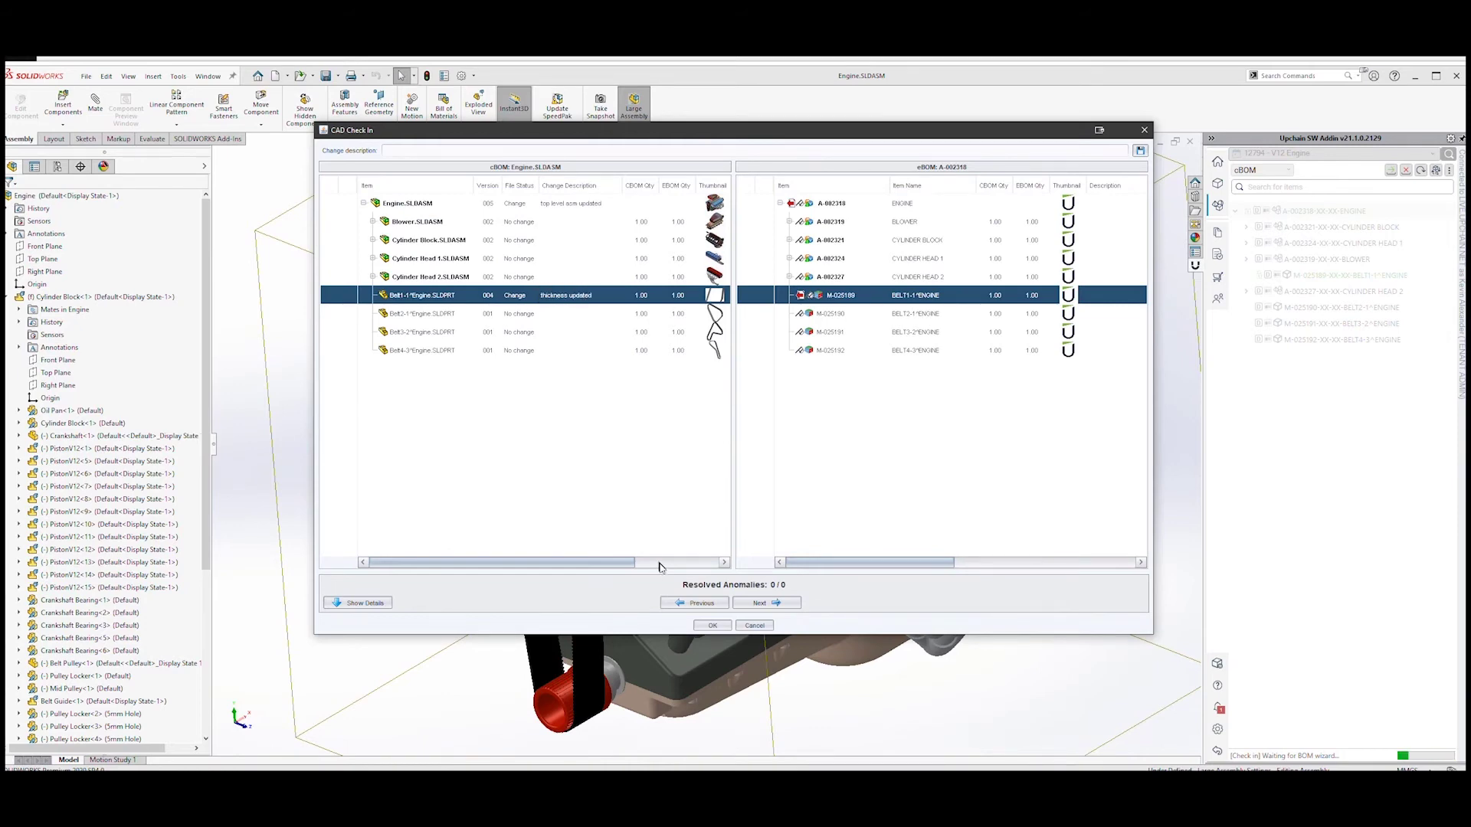
pyautogui.click(711, 626)
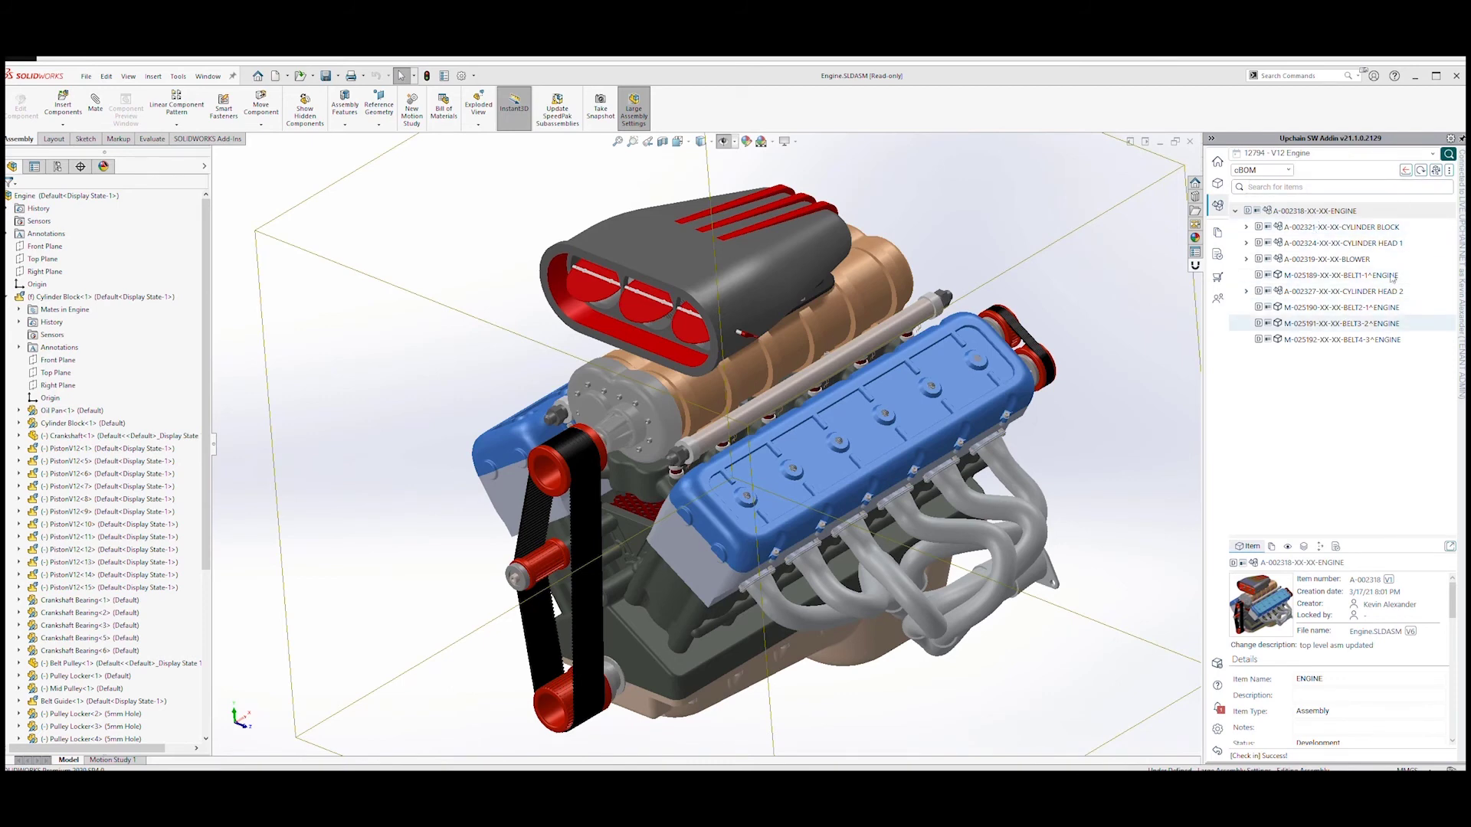
pyautogui.click(1339, 277)
pyautogui.click(1322, 212)
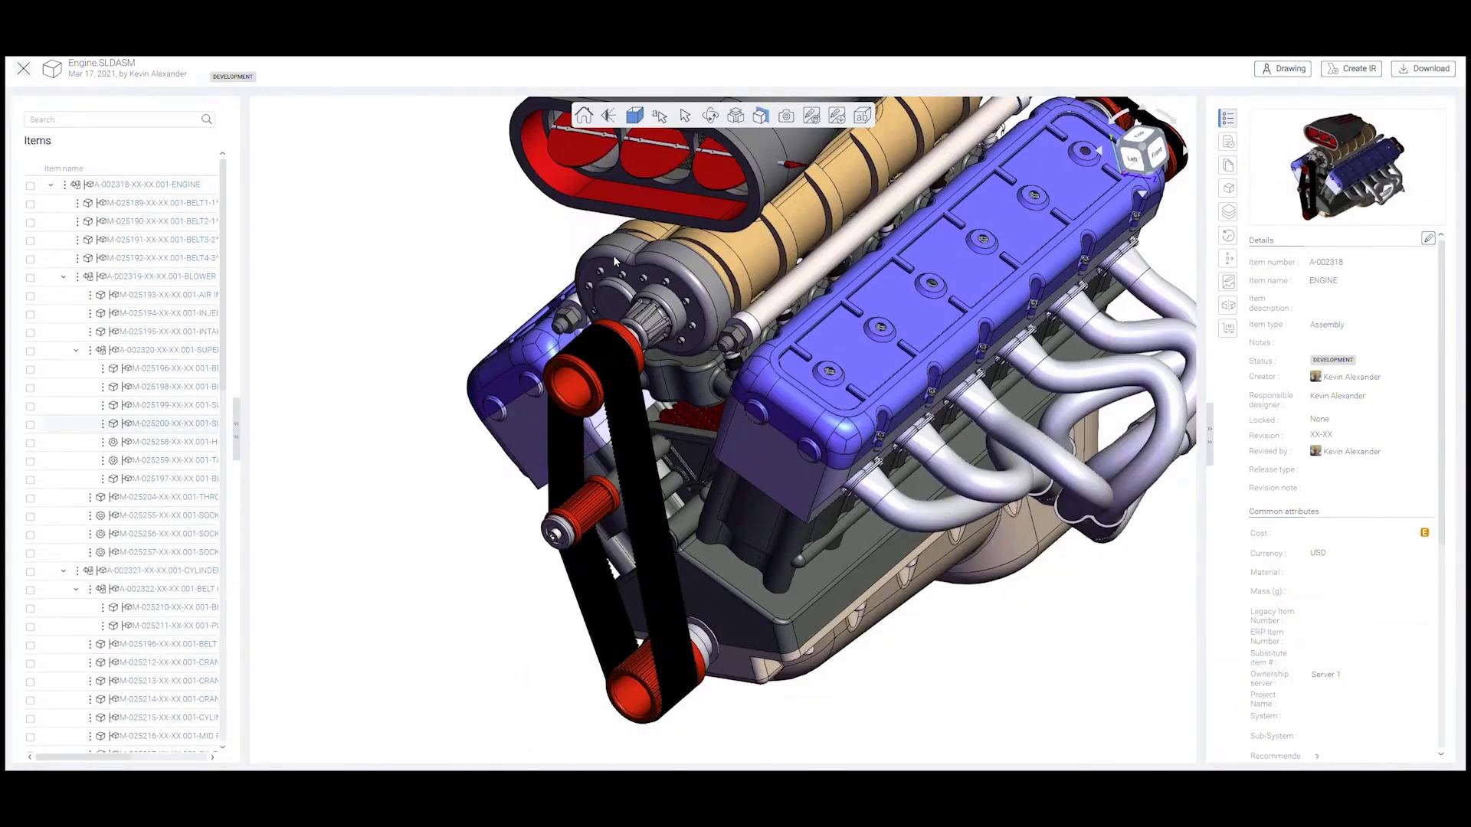
# - Switch the web viewer to hidden-line display and zoom in on the belt
pyautogui.click(634, 115)
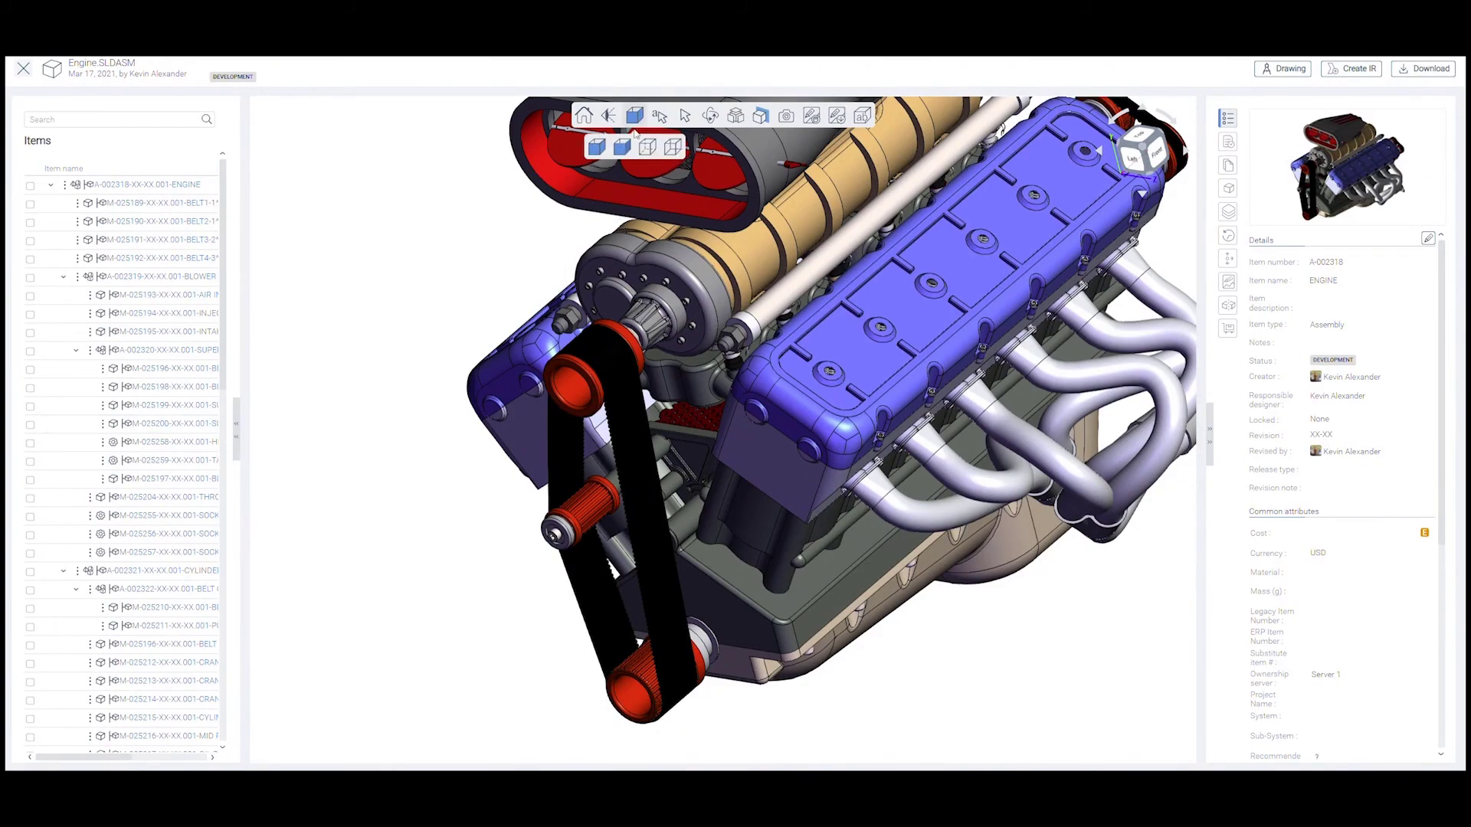
pyautogui.click(647, 146)
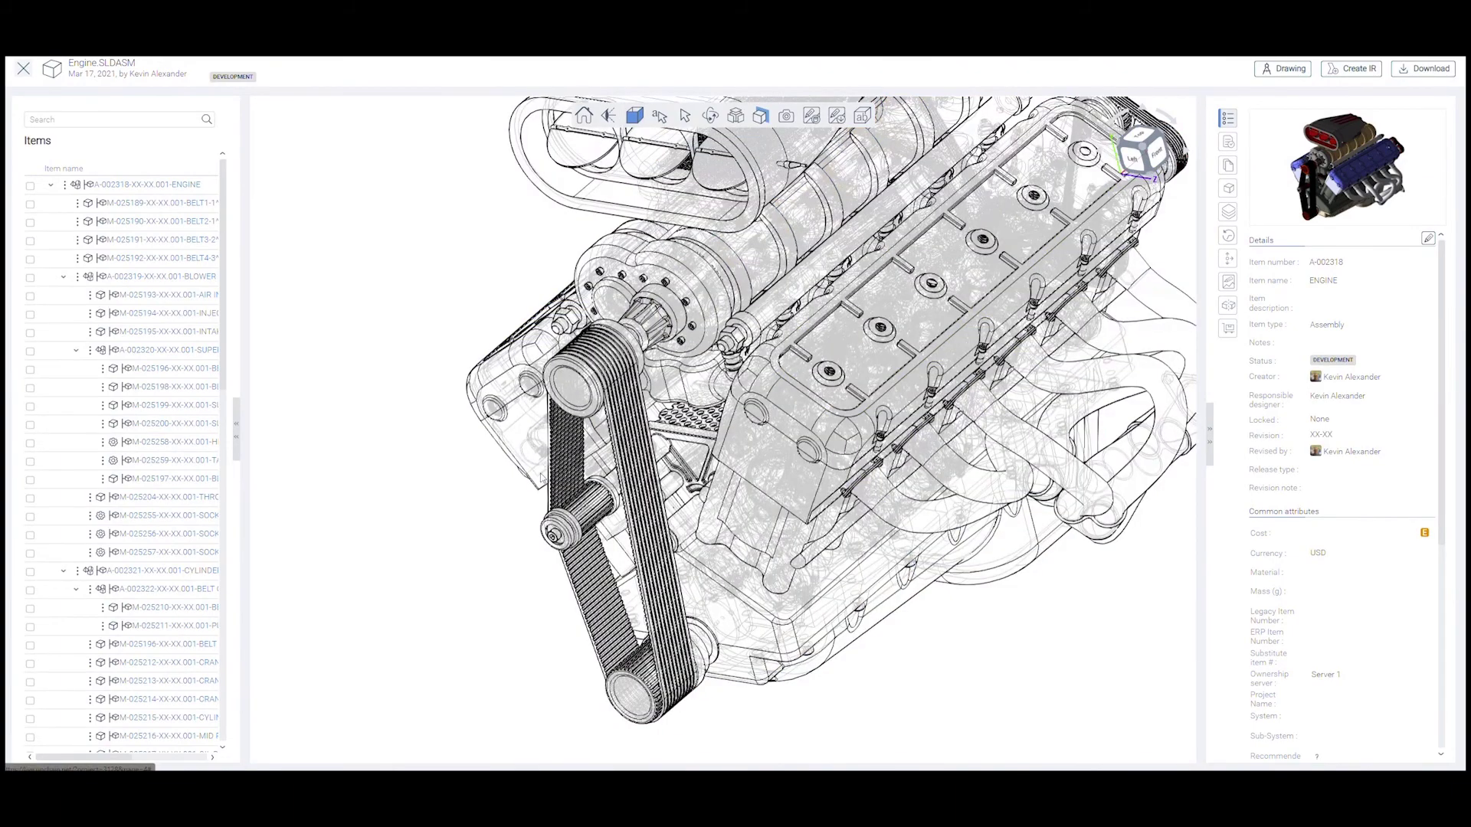
pyautogui.scroll(10, 590, 591)
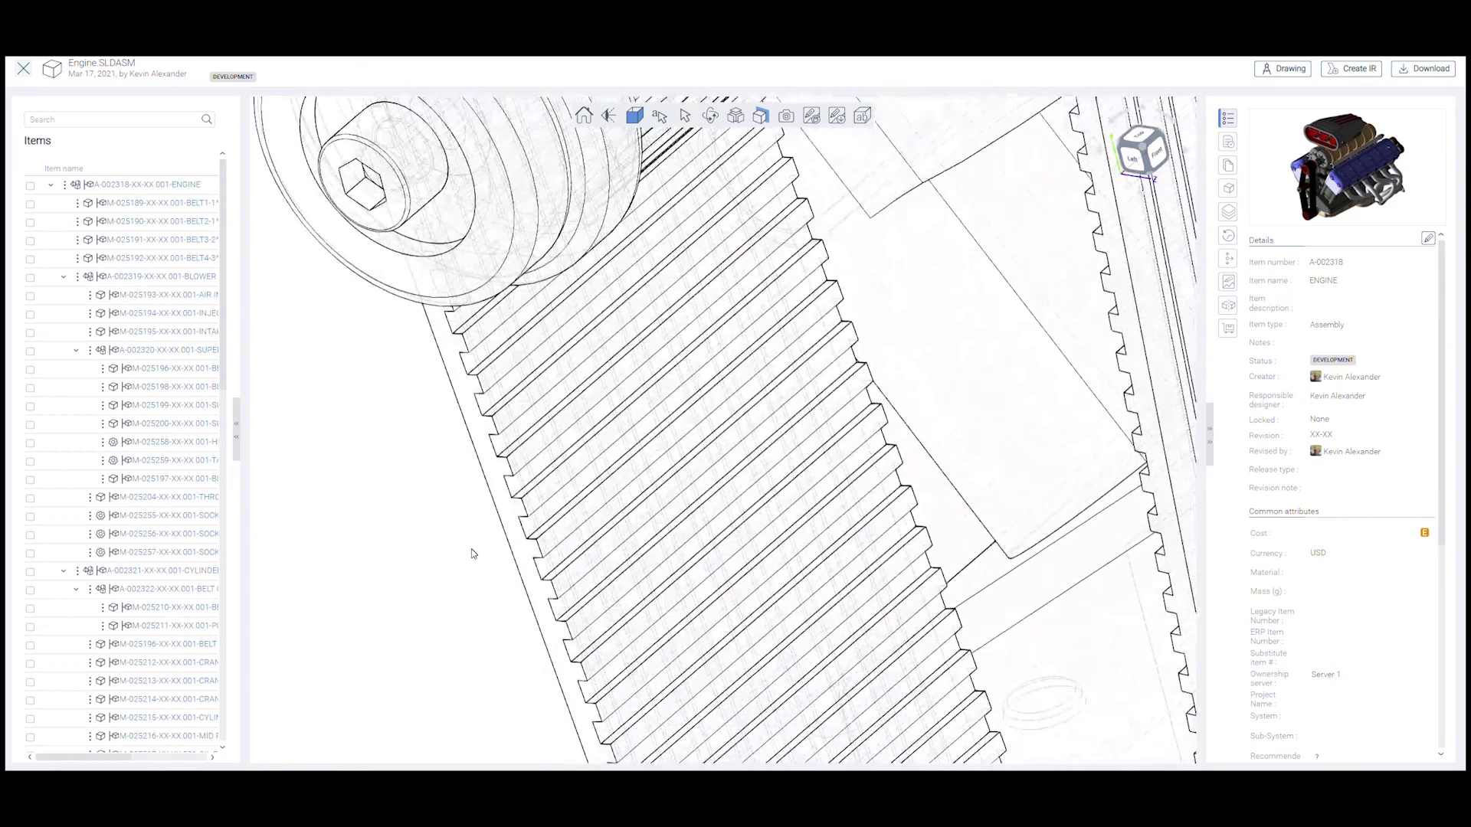
pyautogui.scroll(3, 472, 553)
# - Measure the belt's toothed edge and place the 3.00mm thickness dimension
pyautogui.click(661, 117)
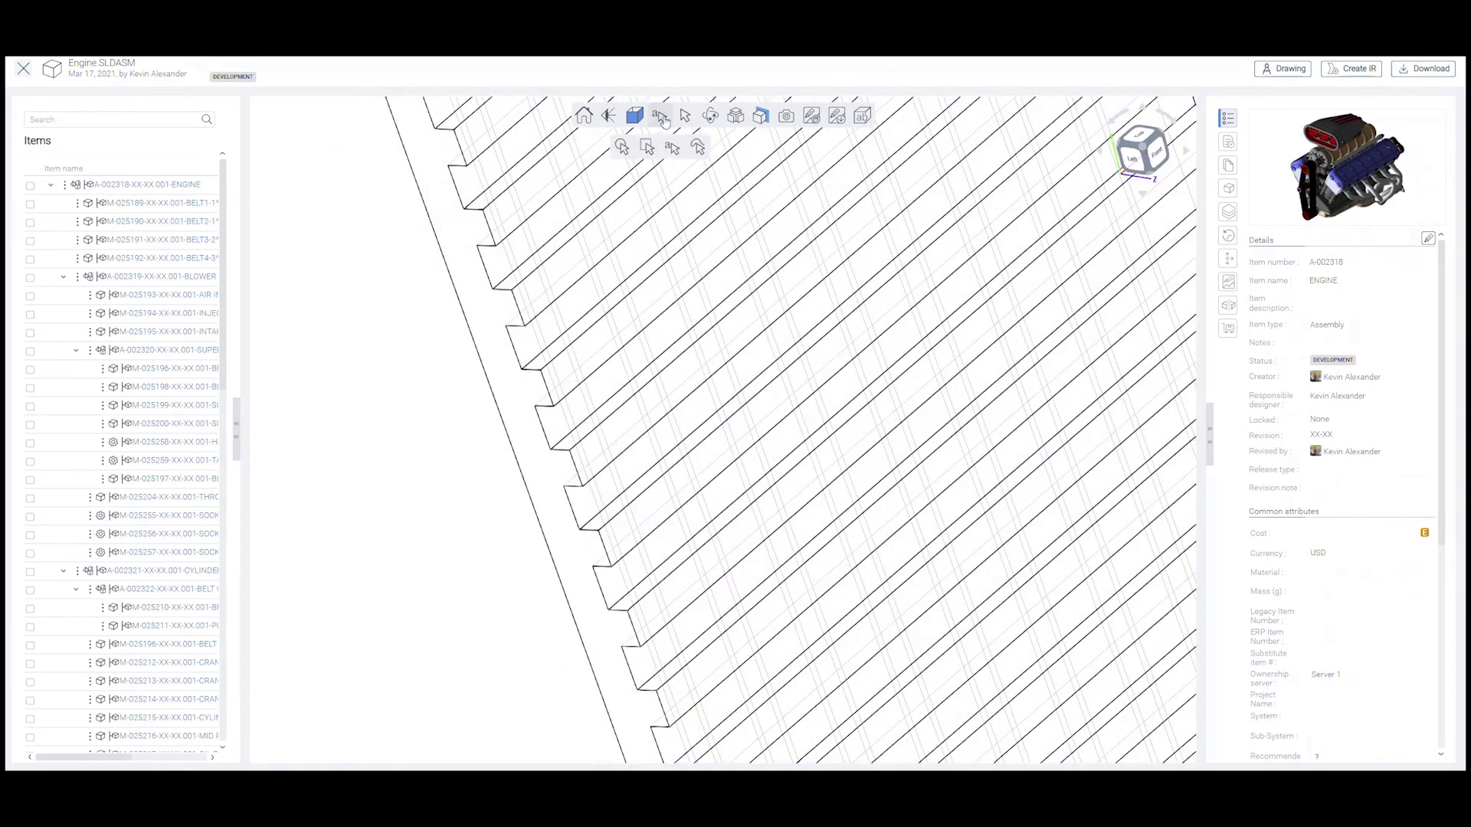
pyautogui.click(698, 146)
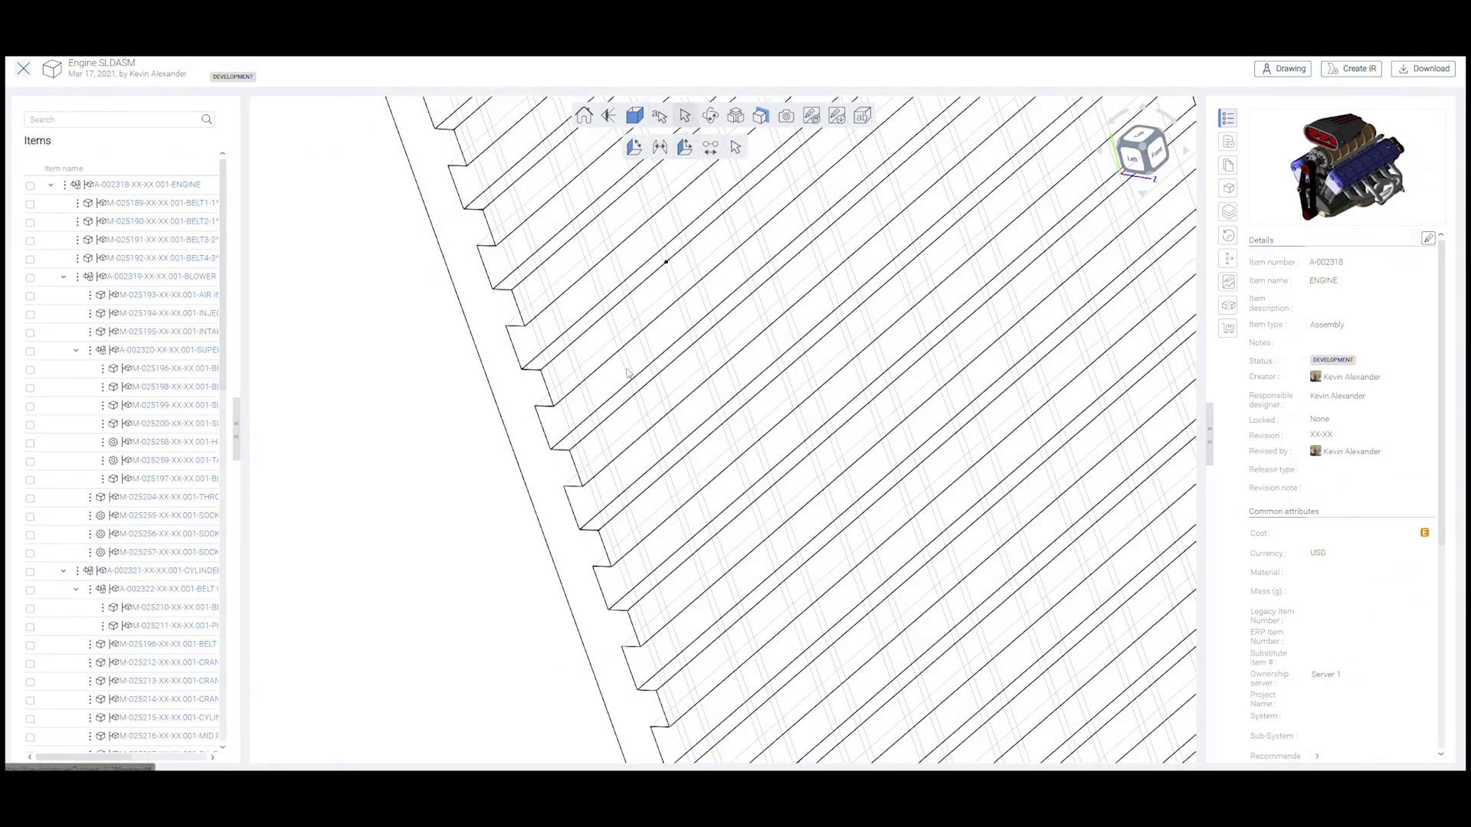
pyautogui.click(526, 498)
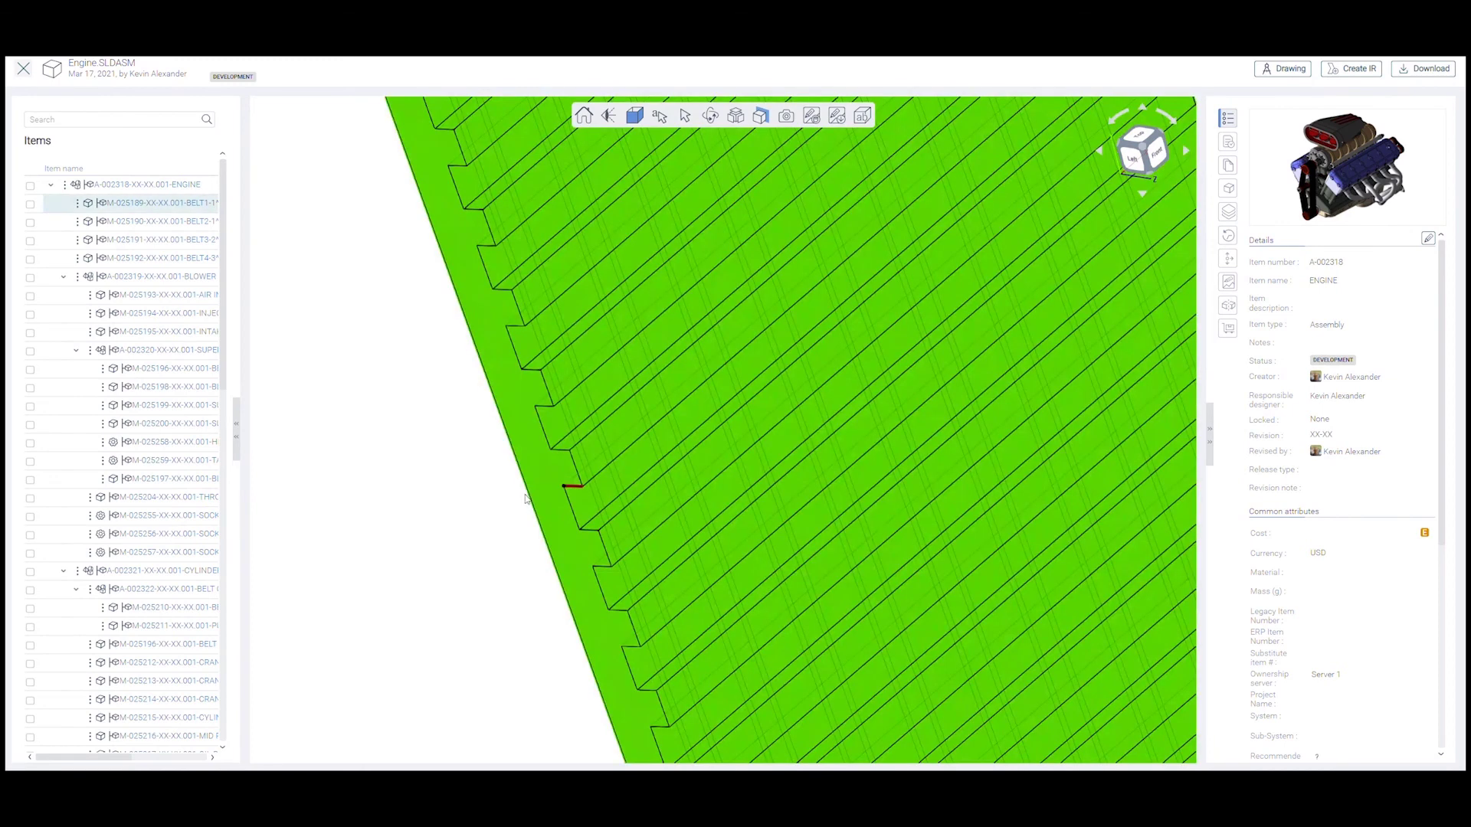
pyautogui.click(532, 497)
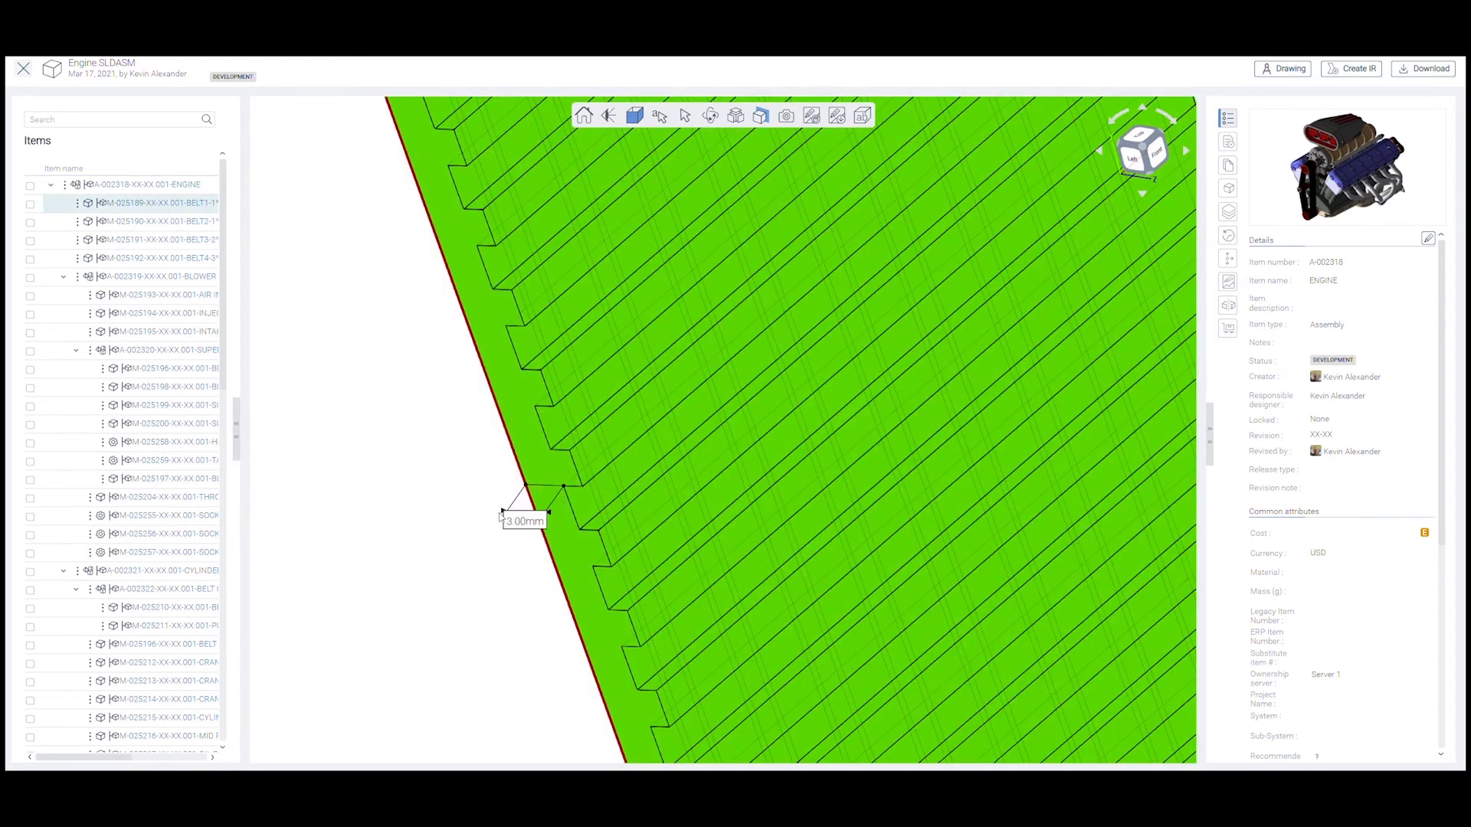
pyautogui.click(419, 561)
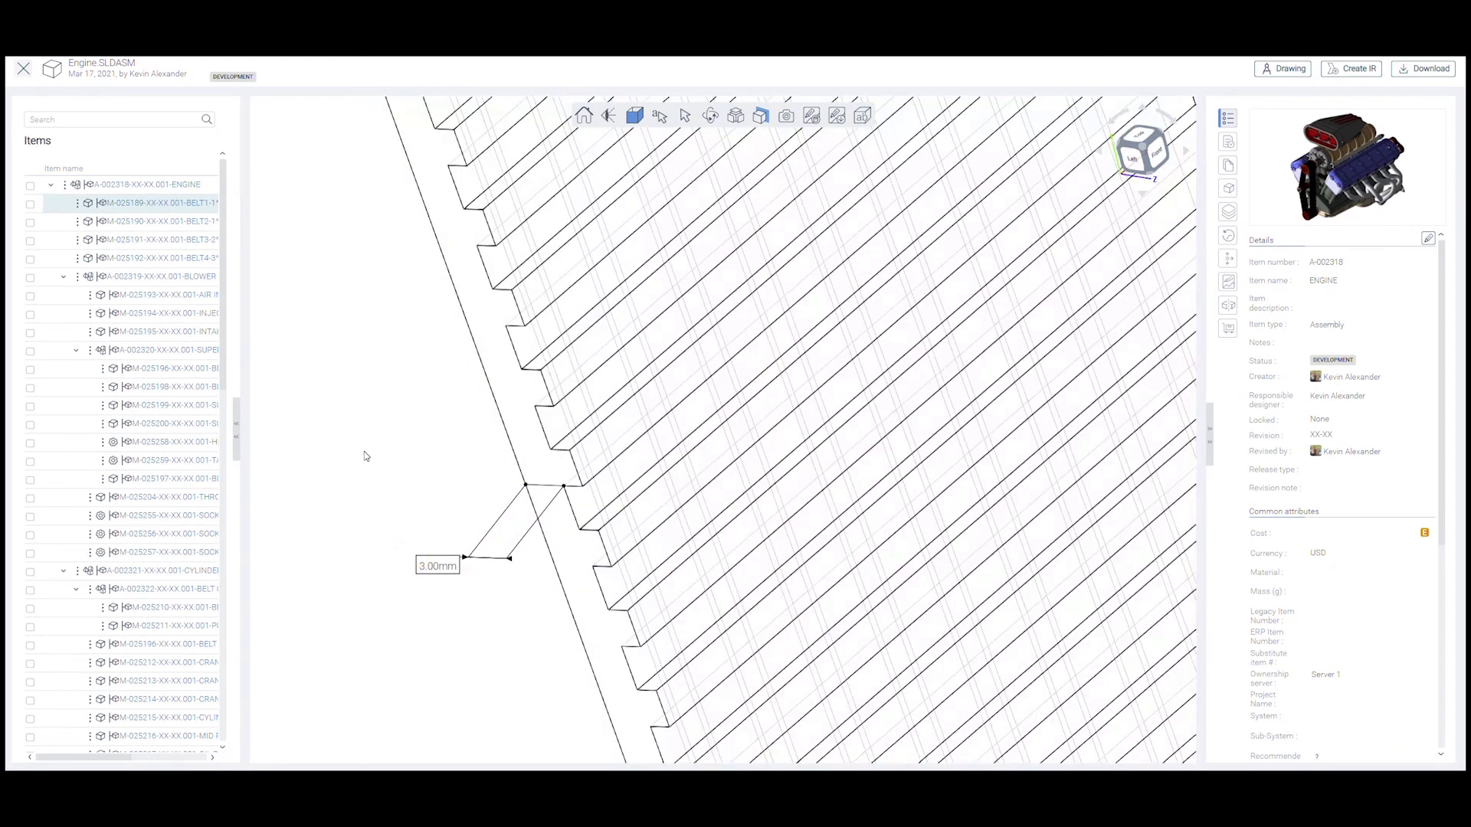